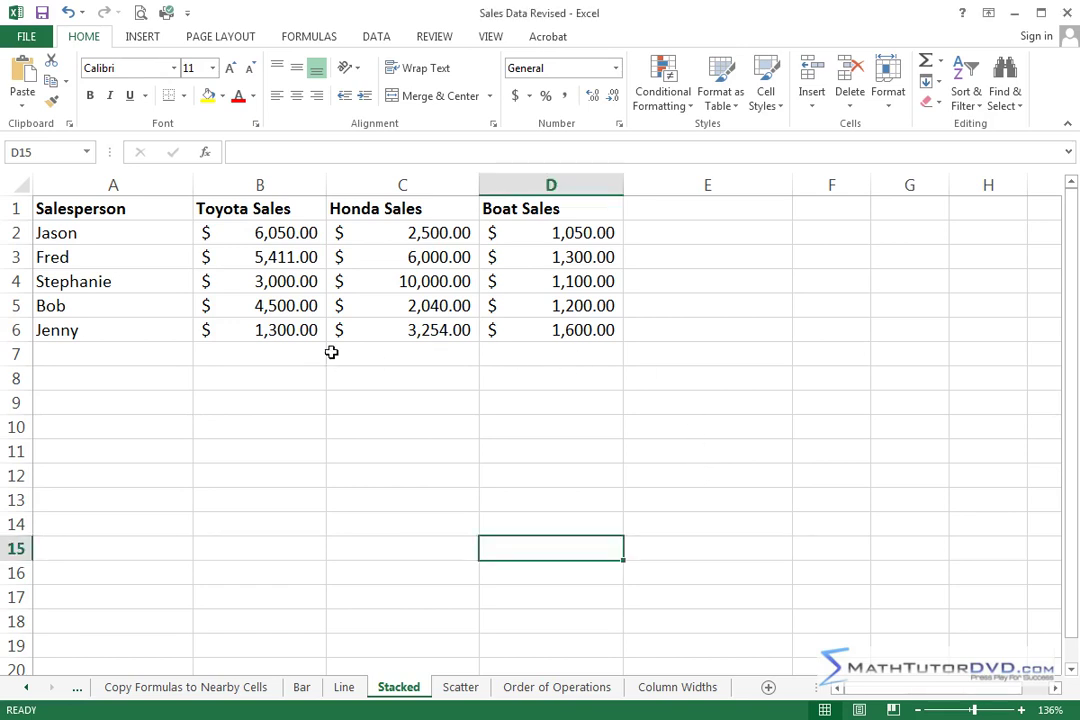
# Insert a column sparkline in cell B7 from the Toyota sales data in B2:B6.
pyautogui.click(252, 348)
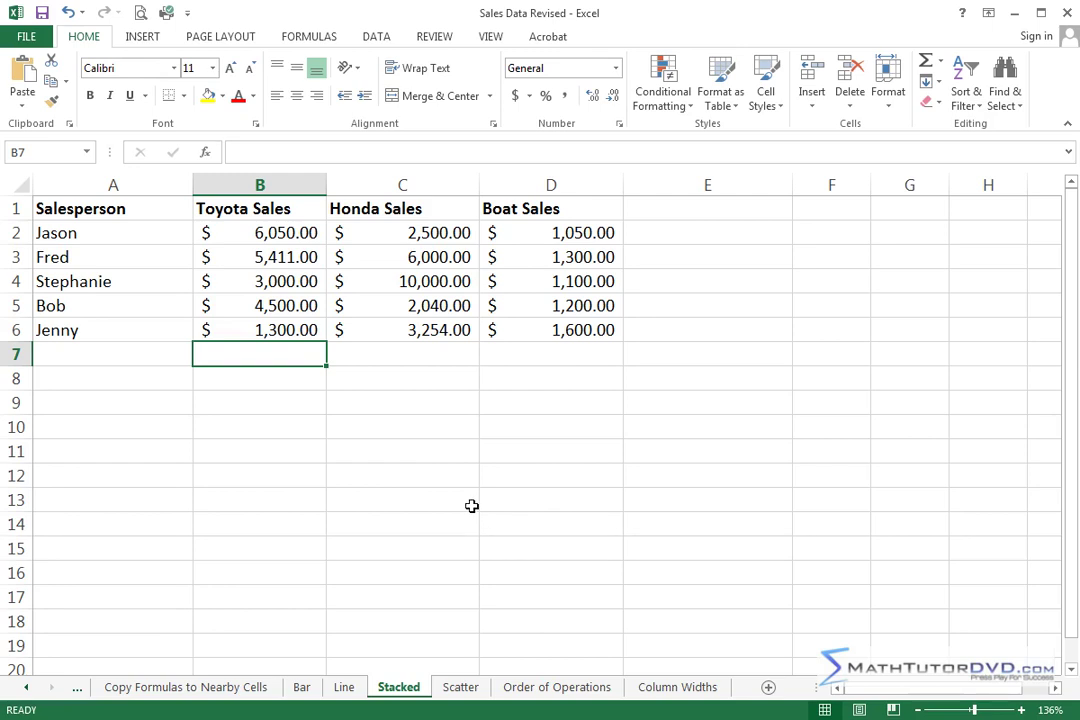
pyautogui.click(265, 380)
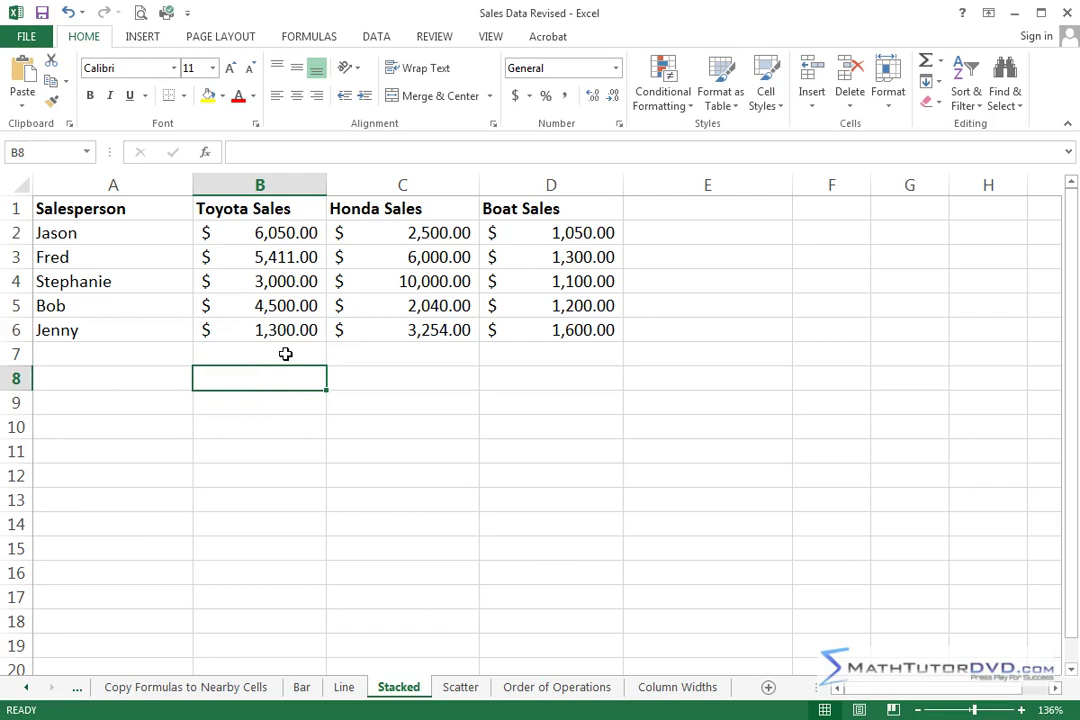
pyautogui.click(285, 354)
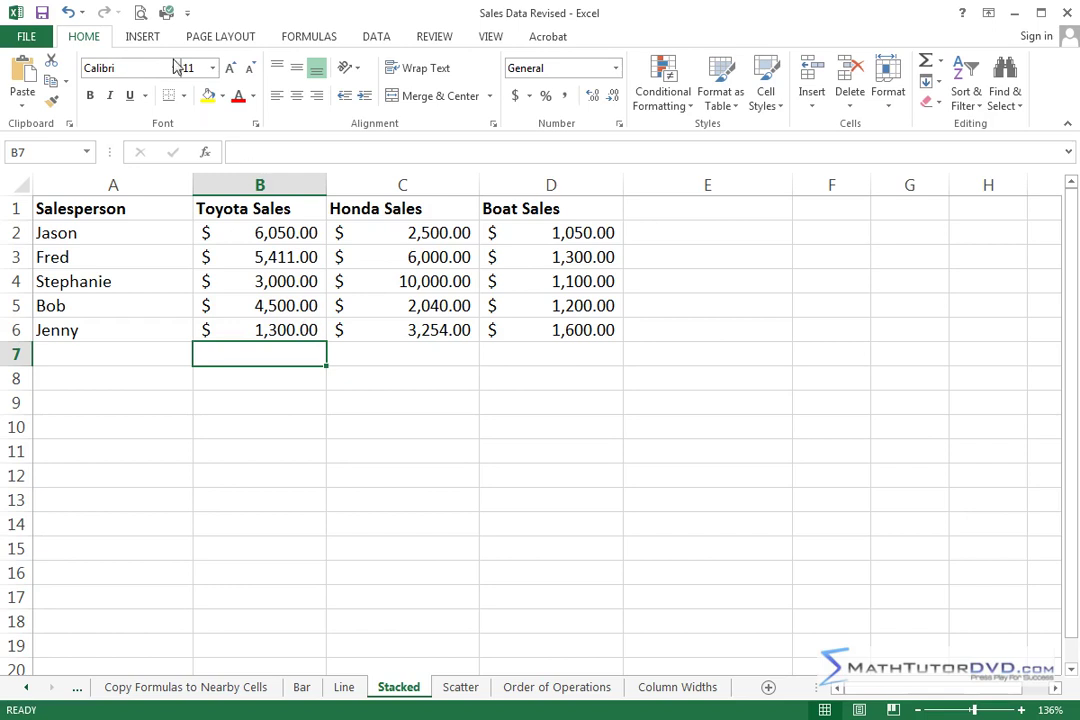
pyautogui.click(145, 37)
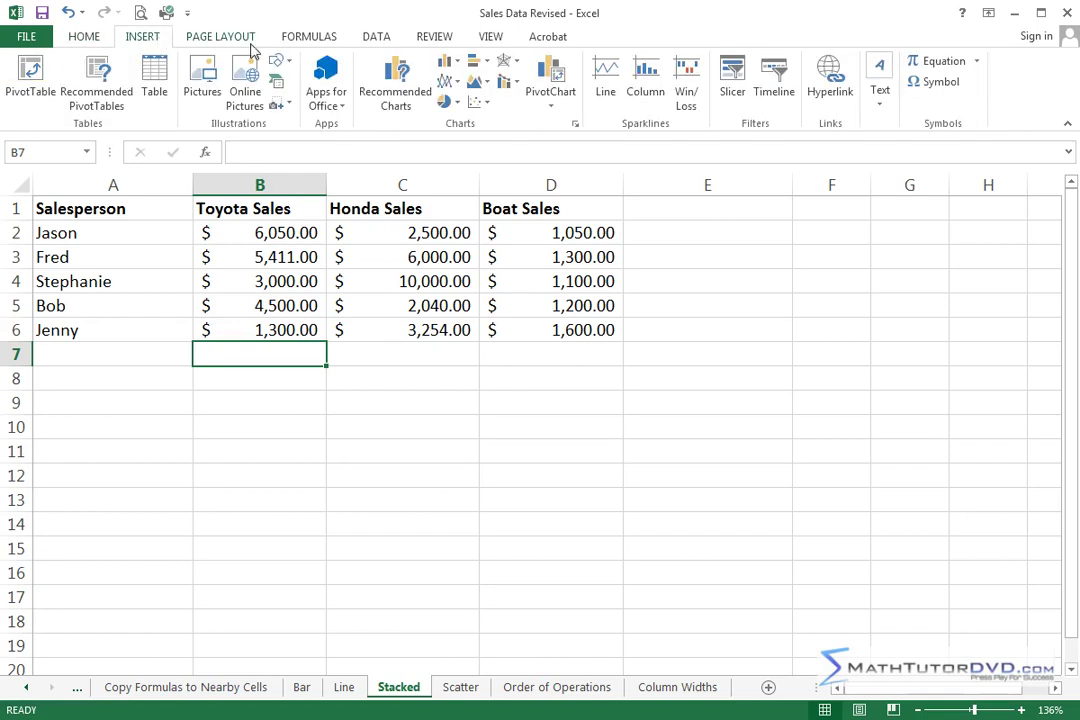
pyautogui.click(648, 72)
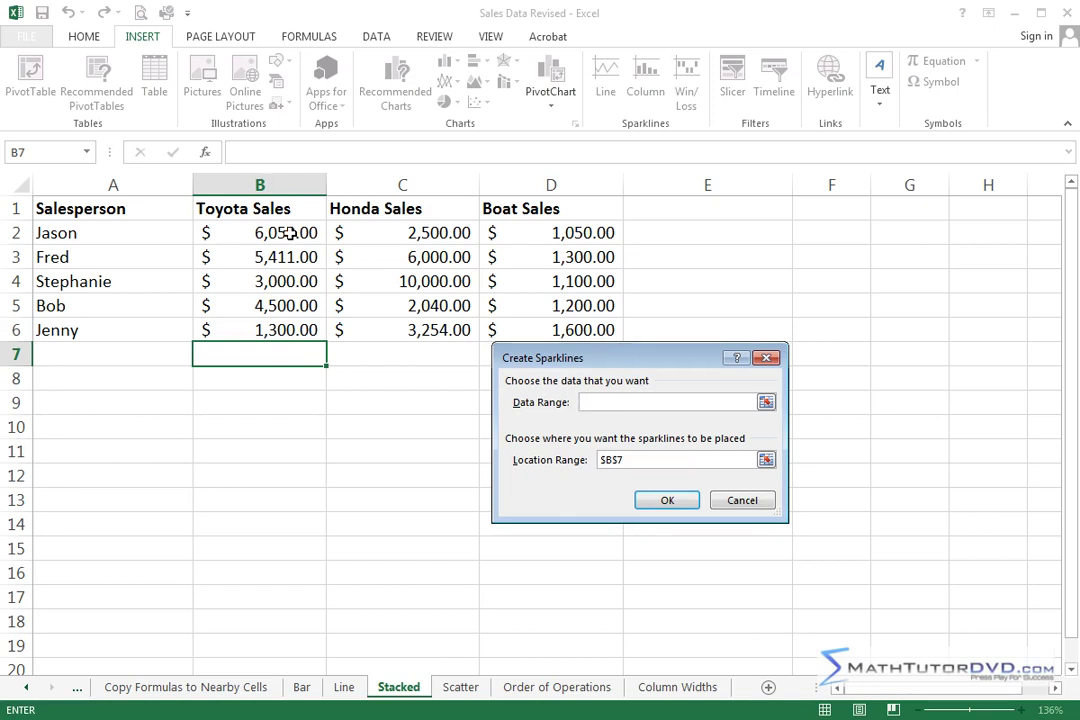
pyautogui.moveTo(287, 232); pyautogui.dragTo(287, 329)
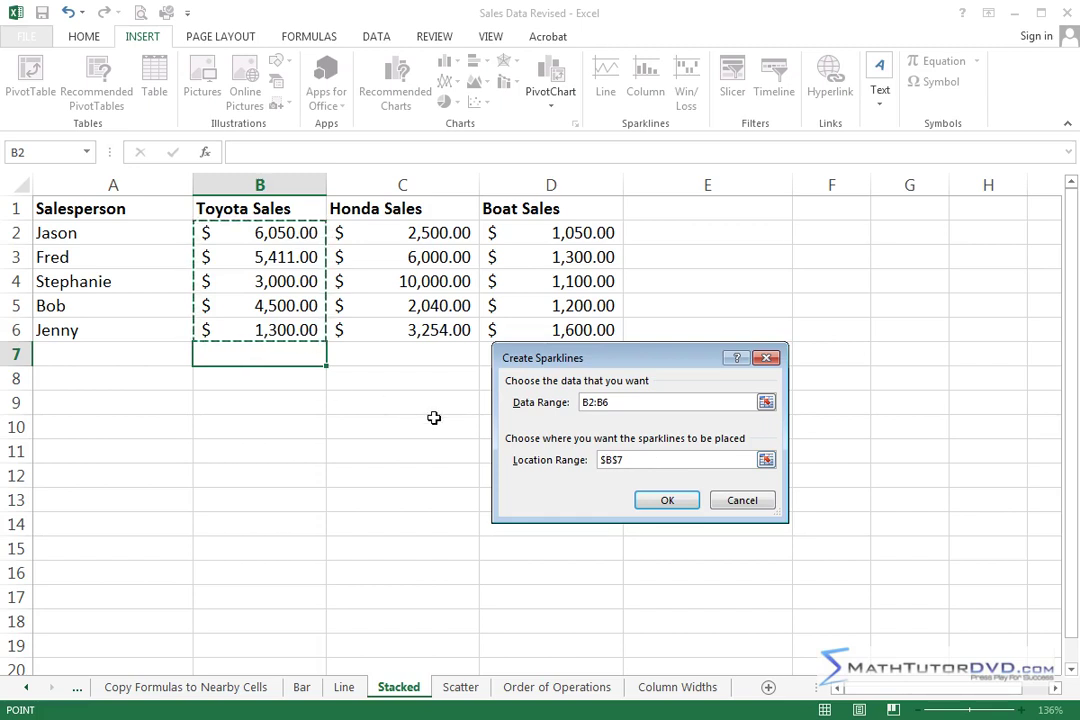
pyautogui.click(669, 500)
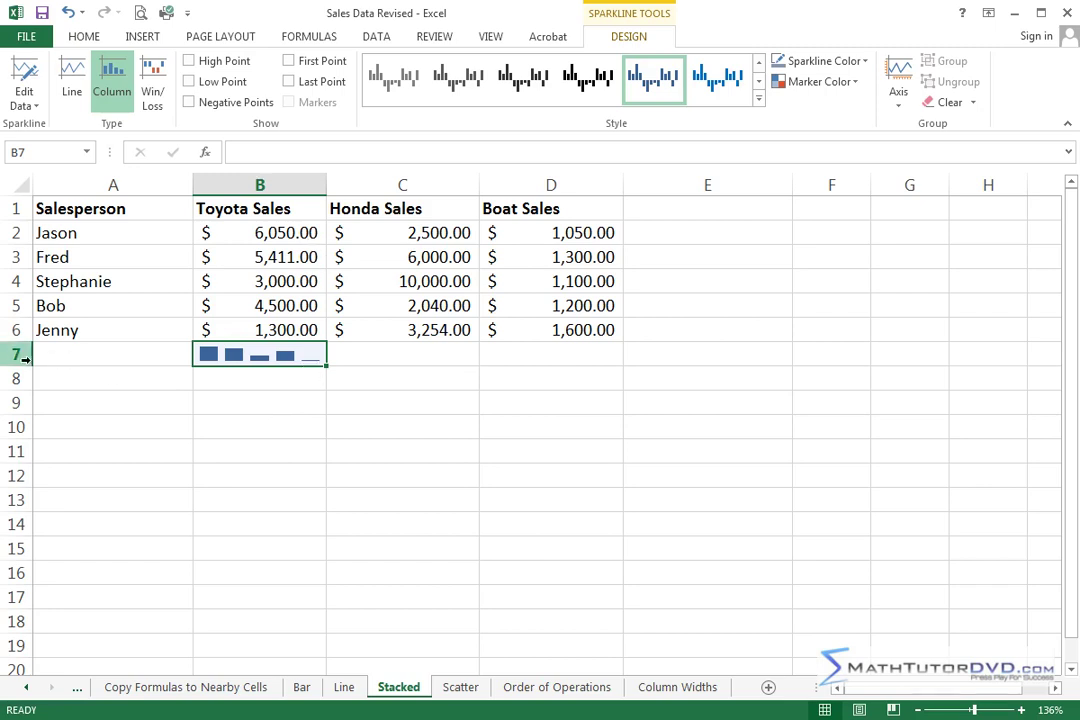
# Increase the height of row 7 and the width of column B to enlarge the Toyota sparkline.
pyautogui.moveTo(18, 365); pyautogui.dragTo(13, 386)
pyautogui.moveTo(327, 177); pyautogui.dragTo(368, 175)
pyautogui.click(311, 424)
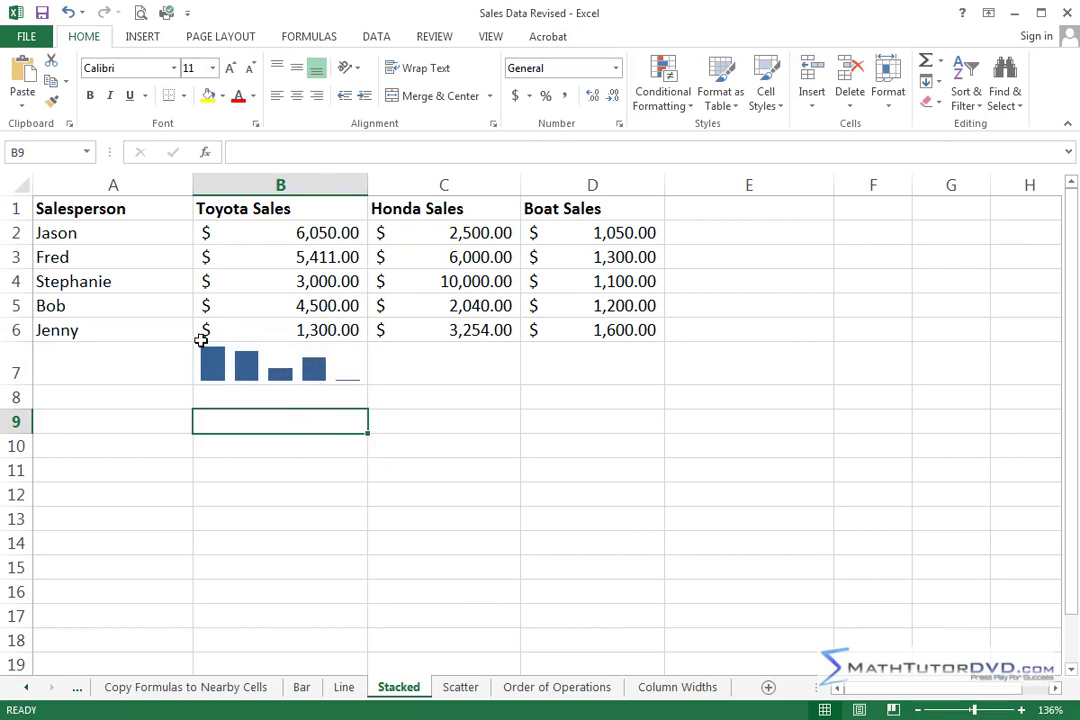
pyautogui.click(300, 370)
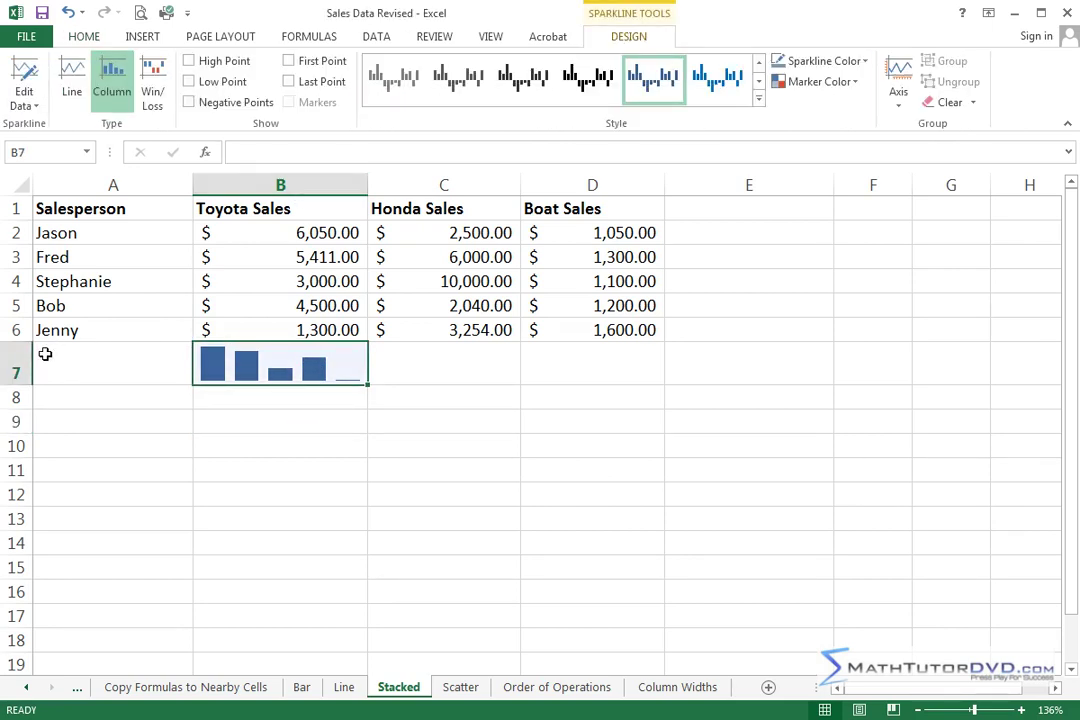
pyautogui.click(222, 392)
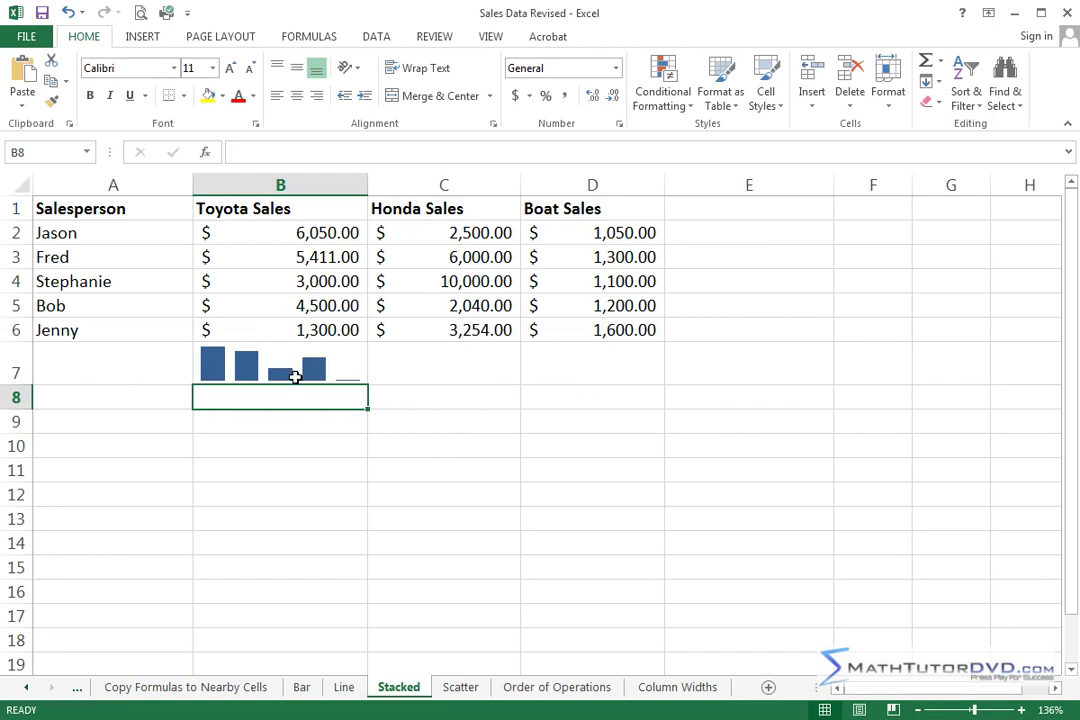
# Apply the bright orange sparkline style to the column sparkline in B7.
pyautogui.click(283, 347)
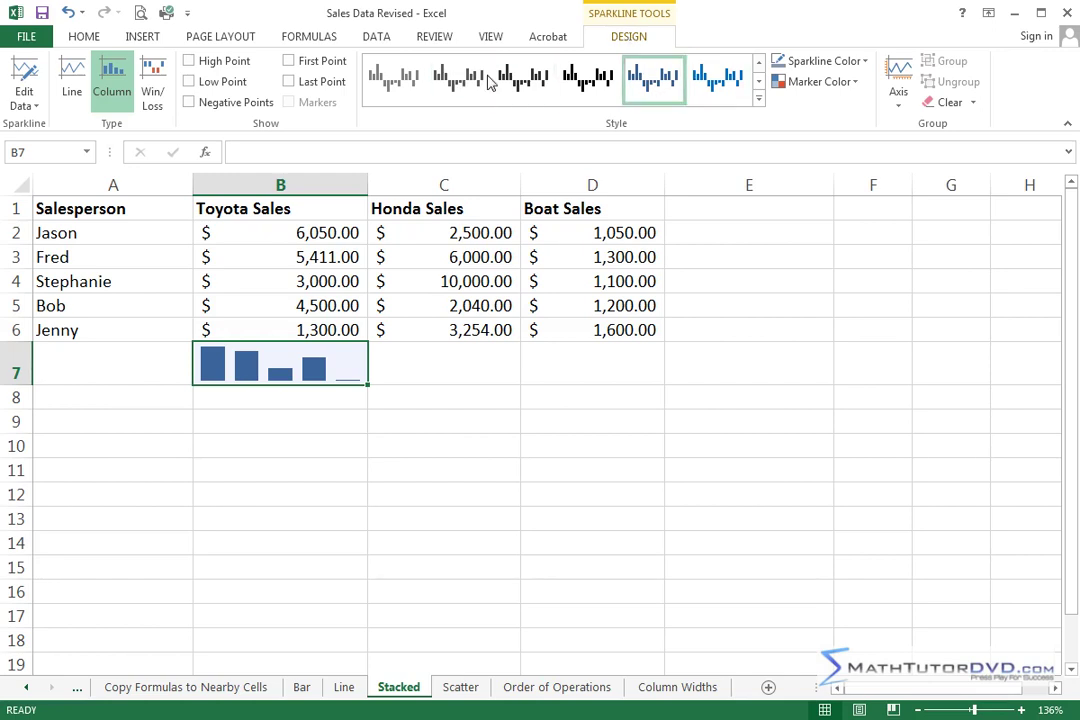
pyautogui.click(759, 98)
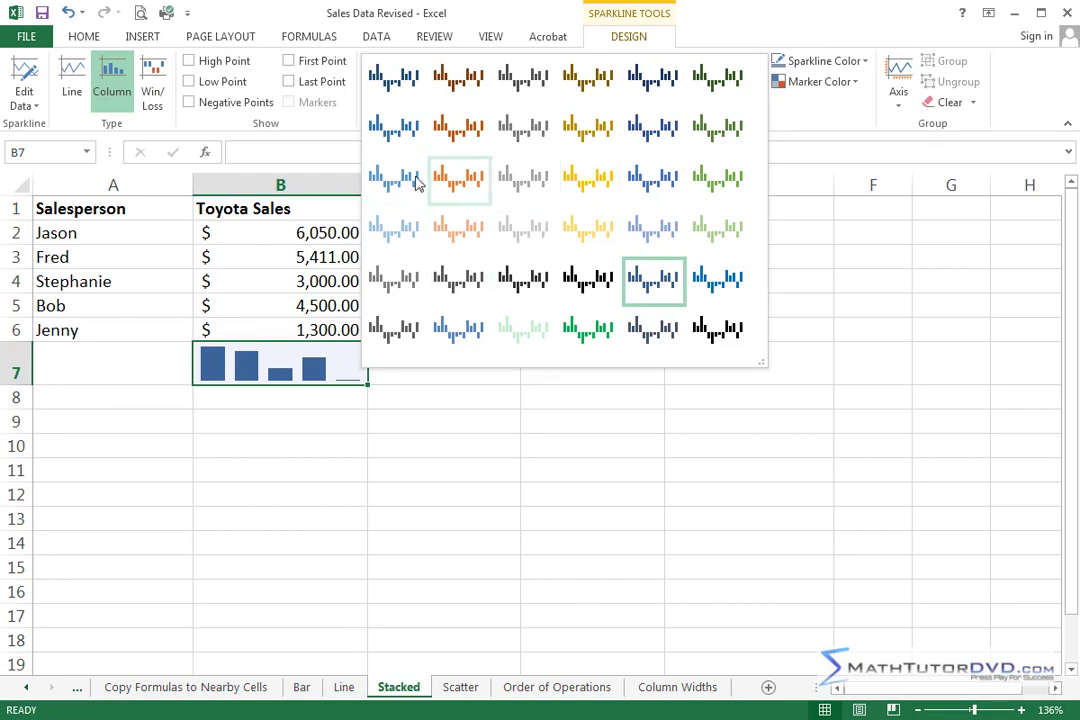
pyautogui.click(463, 183)
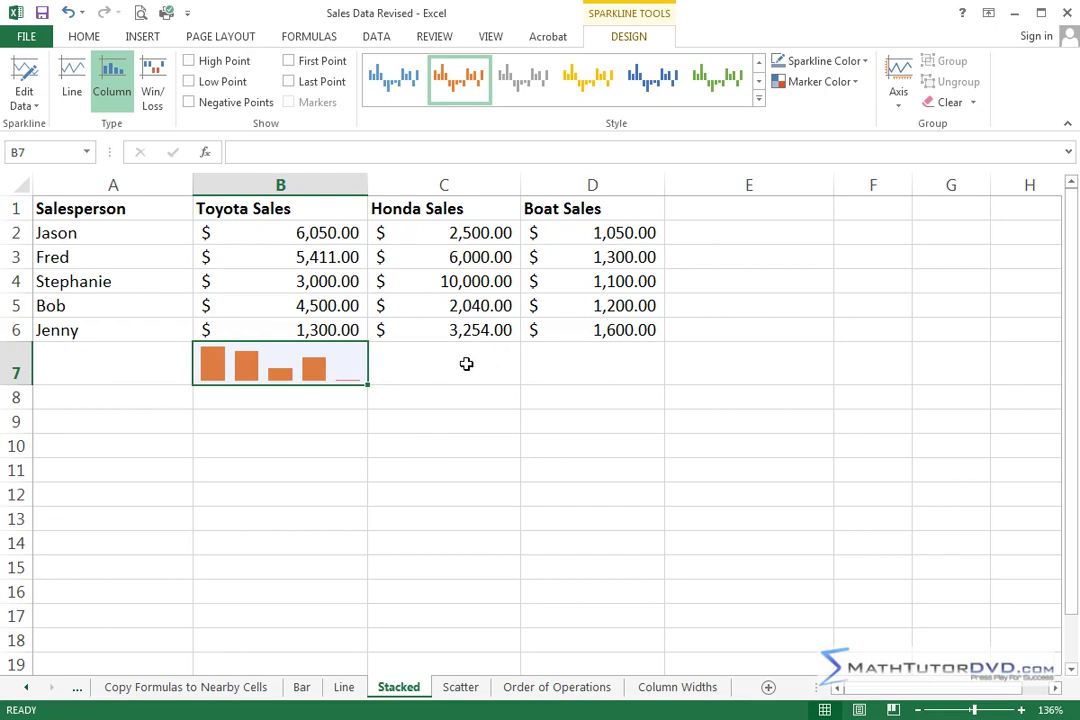
# Insert a line sparkline in cell C7 from the Honda sales data in C2:C6.
pyautogui.click(466, 364)
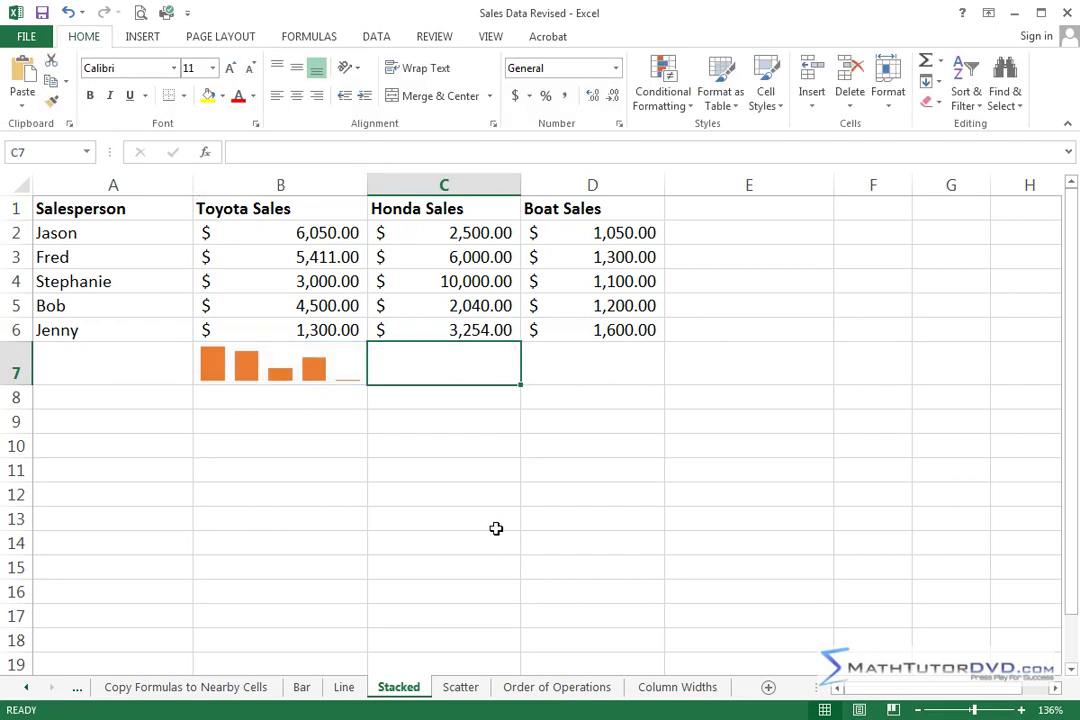
pyautogui.click(143, 37)
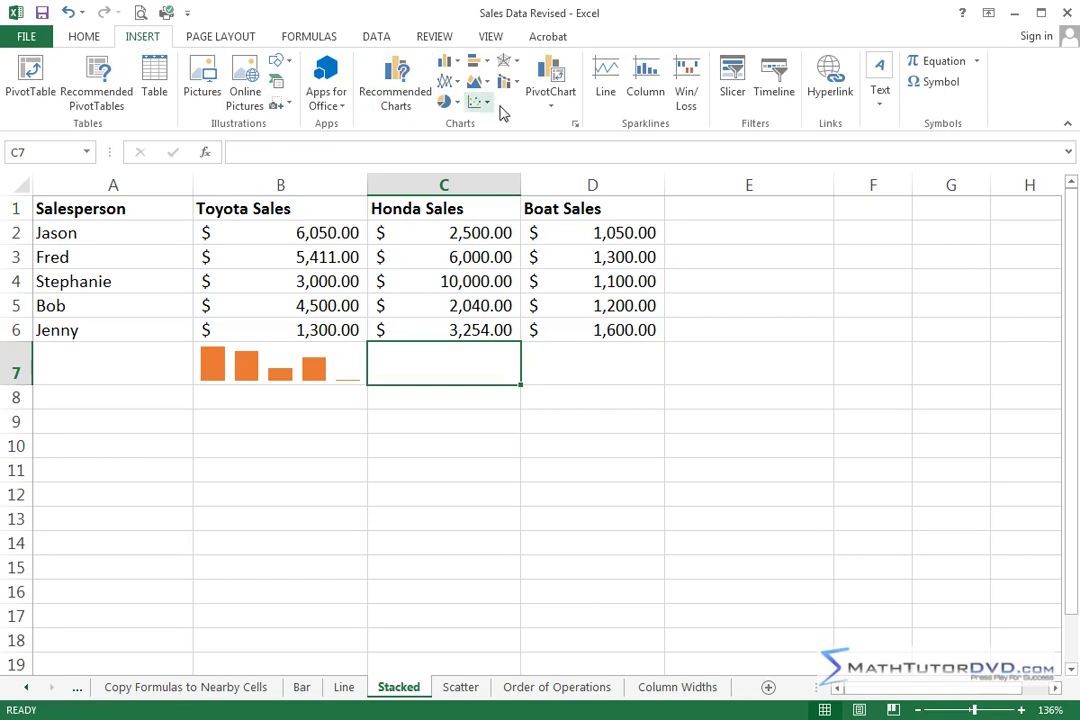
pyautogui.click(608, 80)
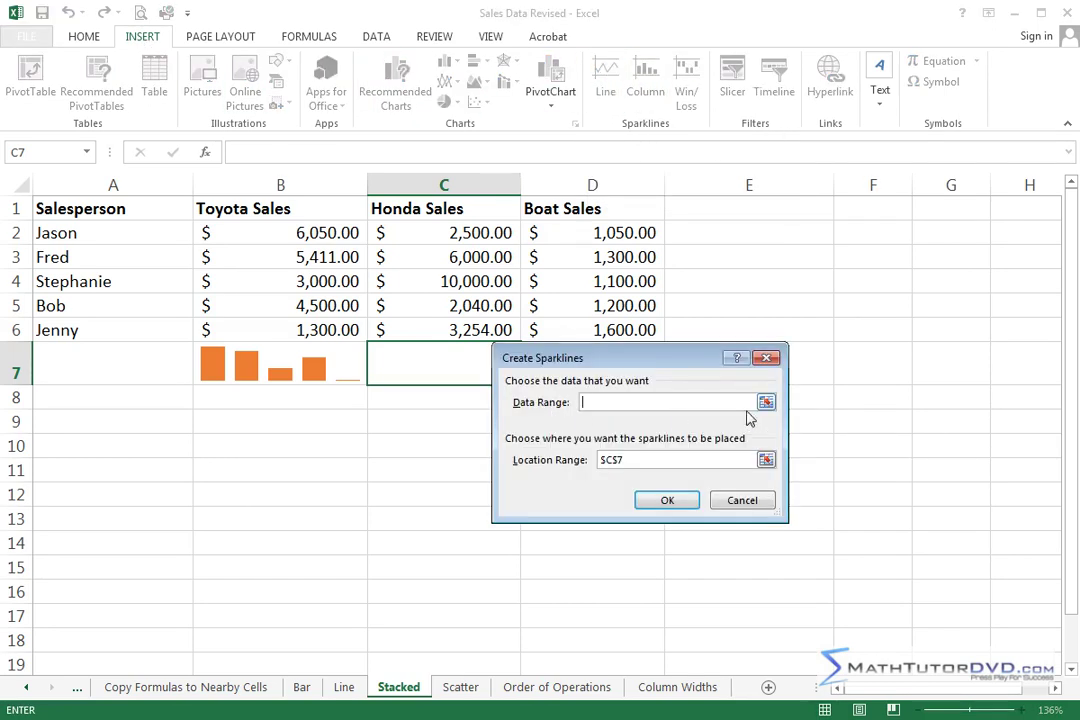
pyautogui.moveTo(472, 232); pyautogui.dragTo(480, 330)
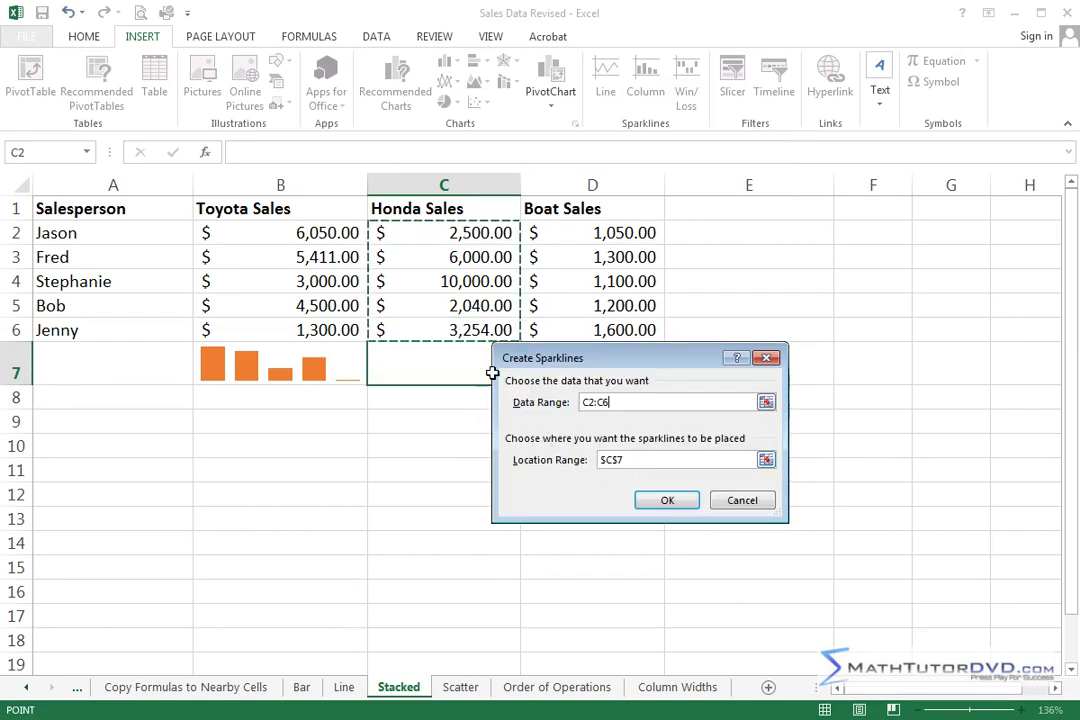
pyautogui.click(676, 504)
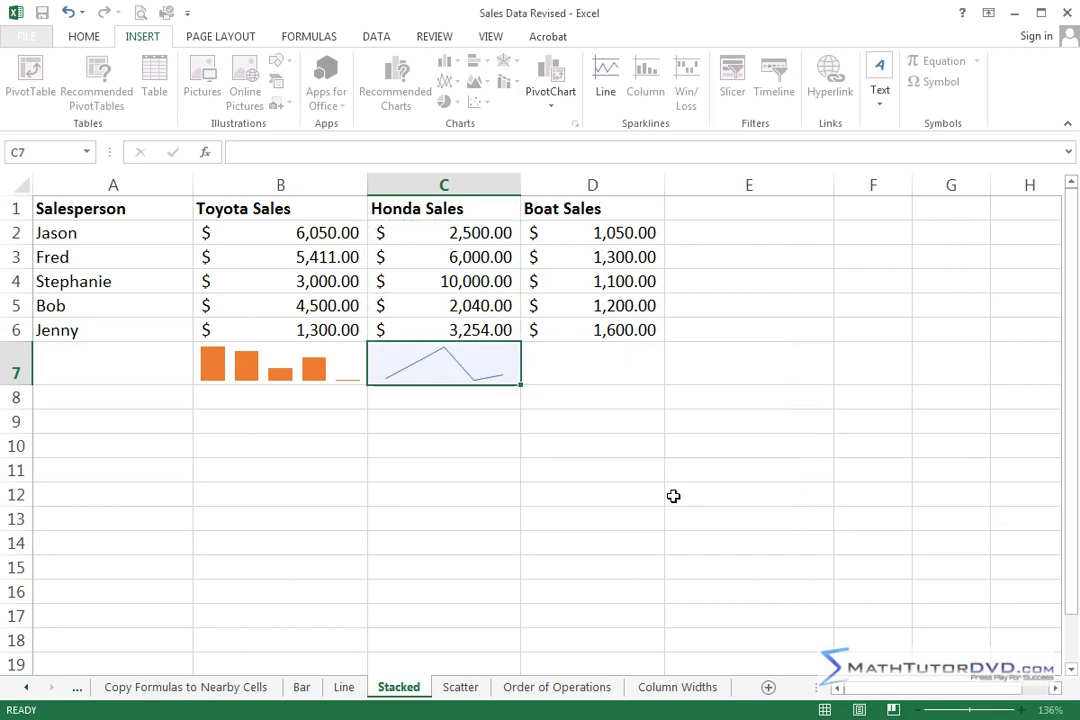
pyautogui.click(490, 442)
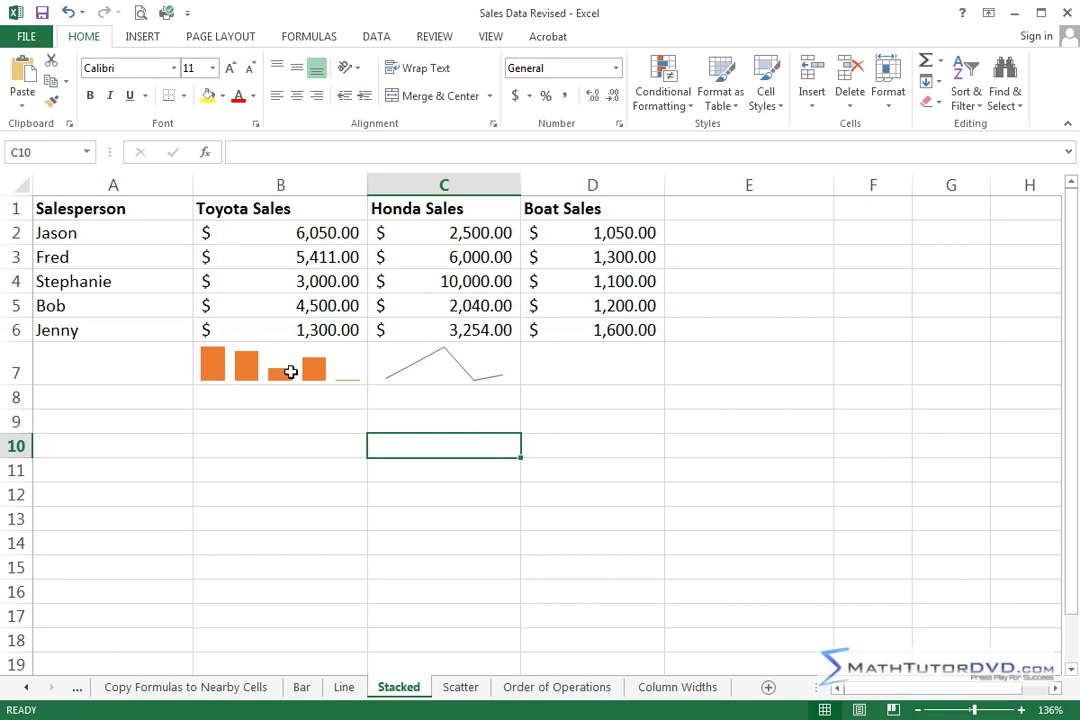
# Apply the green line style to the sparkline in C7 and show its high point.
pyautogui.click(467, 369)
pyautogui.click(757, 101)
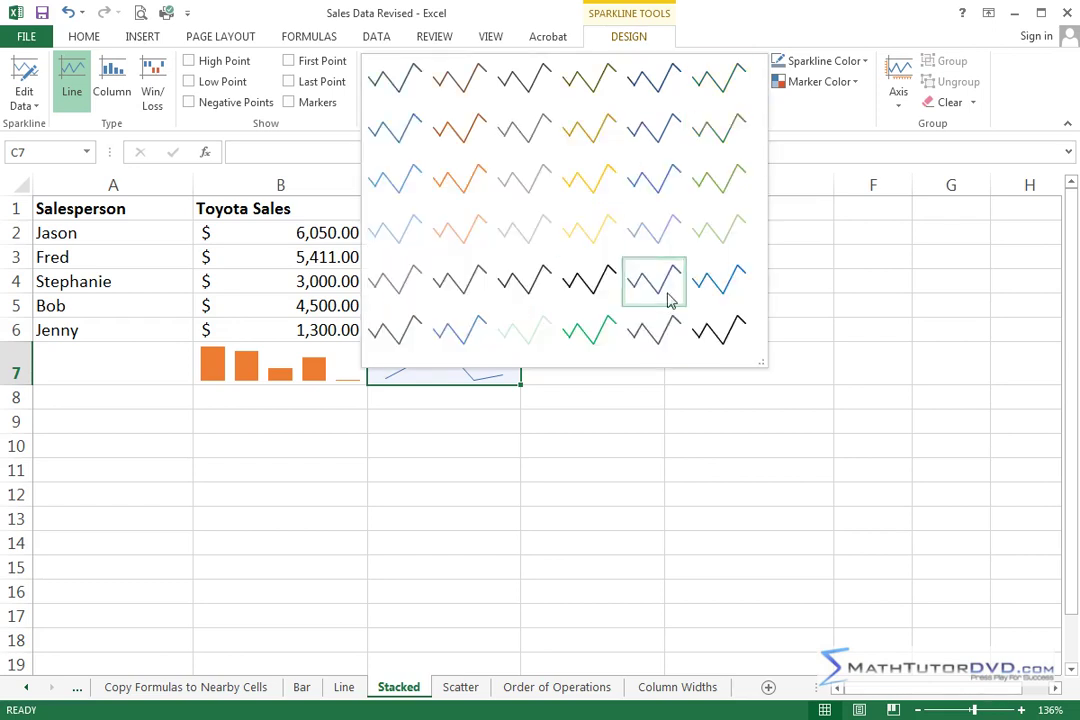
pyautogui.click(590, 332)
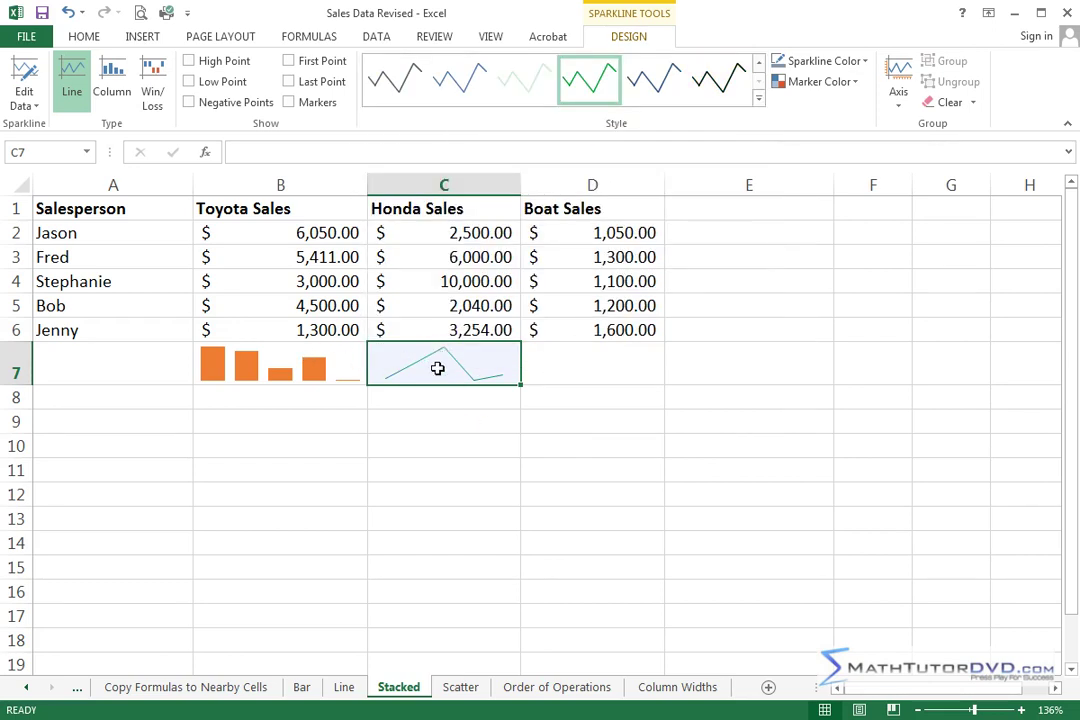
pyautogui.click(190, 61)
pyautogui.click(496, 405)
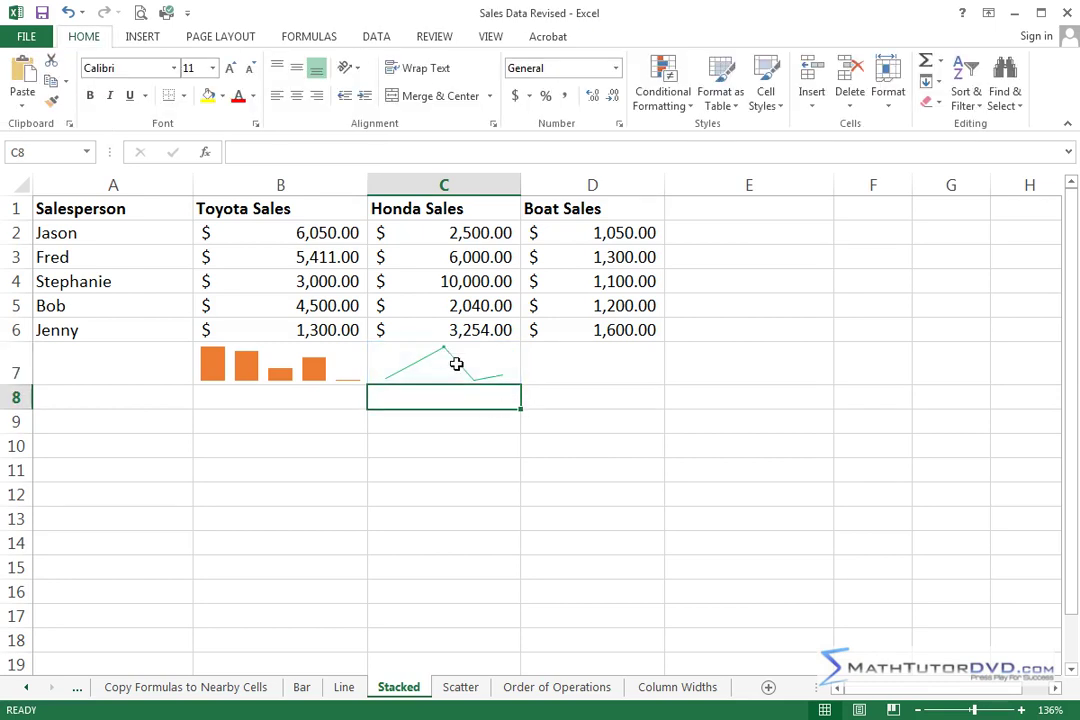
# Make row 7 much taller and column C much wider to enlarge the Honda line sparkline.
pyautogui.moveTo(17, 384); pyautogui.dragTo(17, 434)
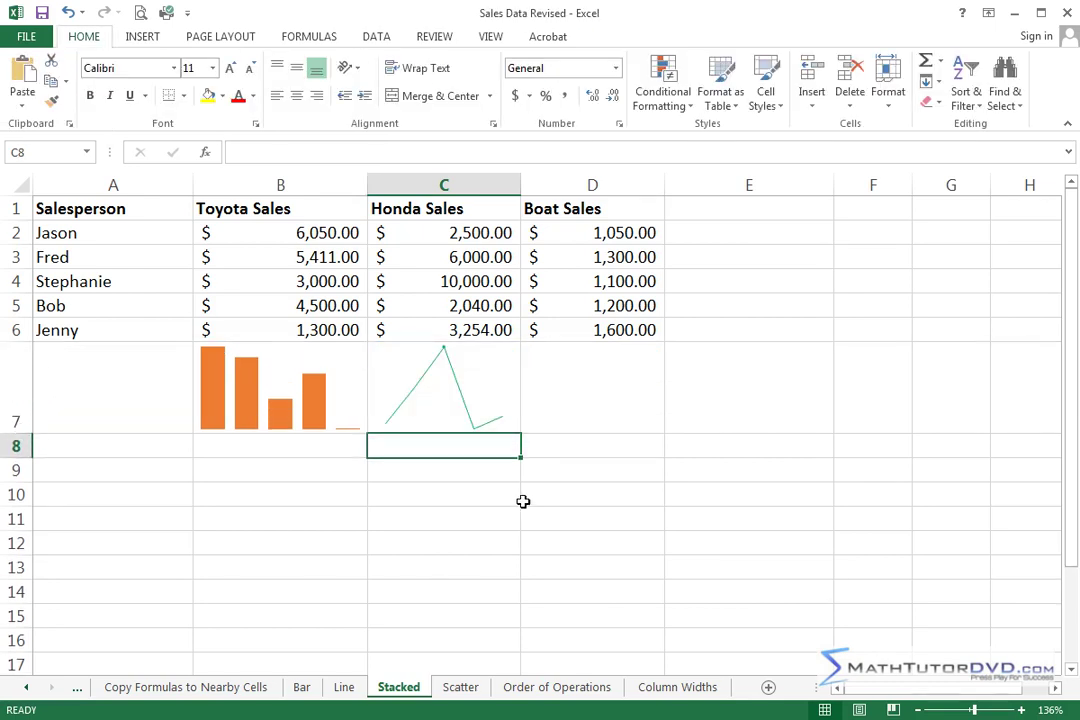
pyautogui.moveTo(520, 185); pyautogui.dragTo(632, 185)
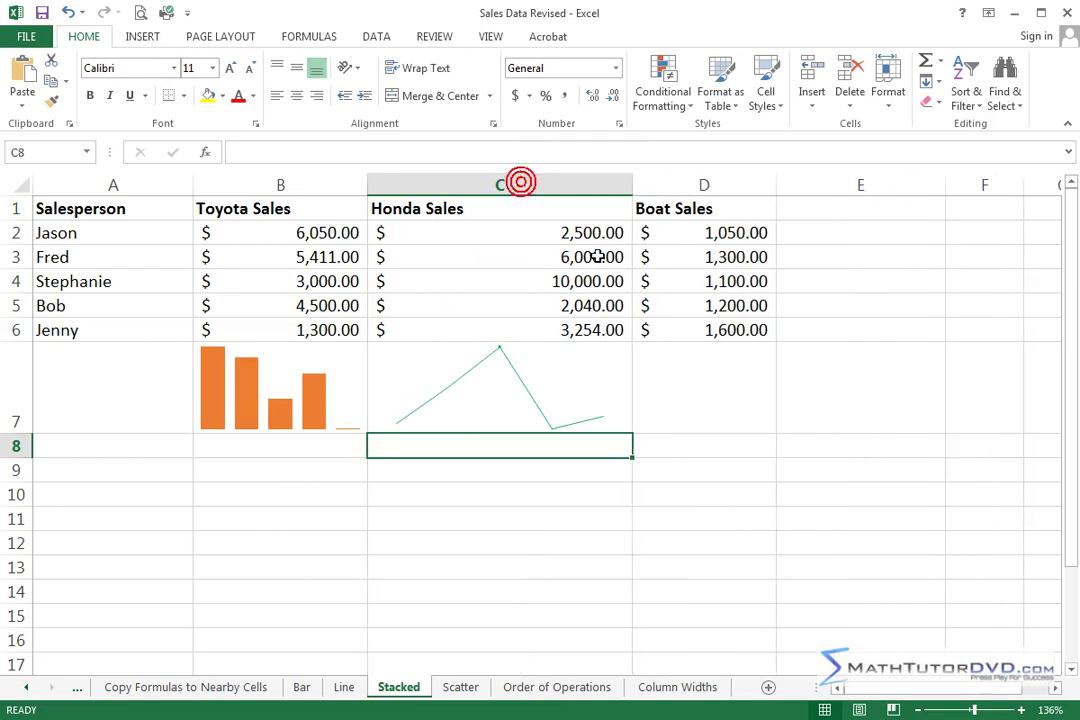
# Show the first point, low point and negative points on the line sparkline in C7.
pyautogui.click(565, 369)
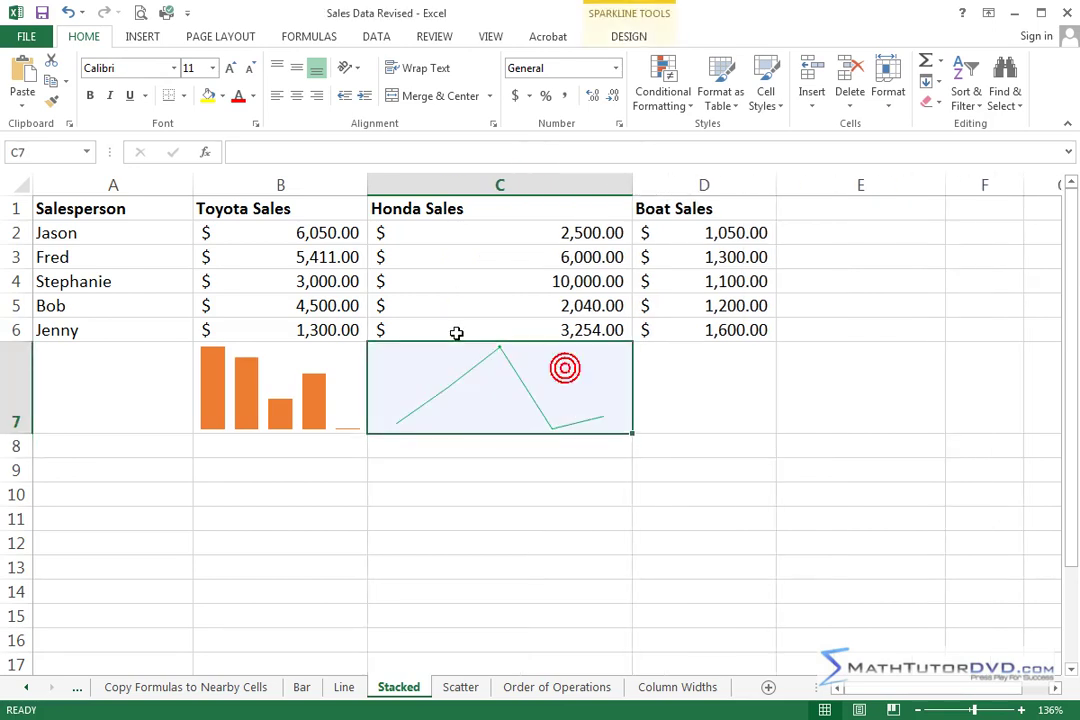
pyautogui.click(627, 38)
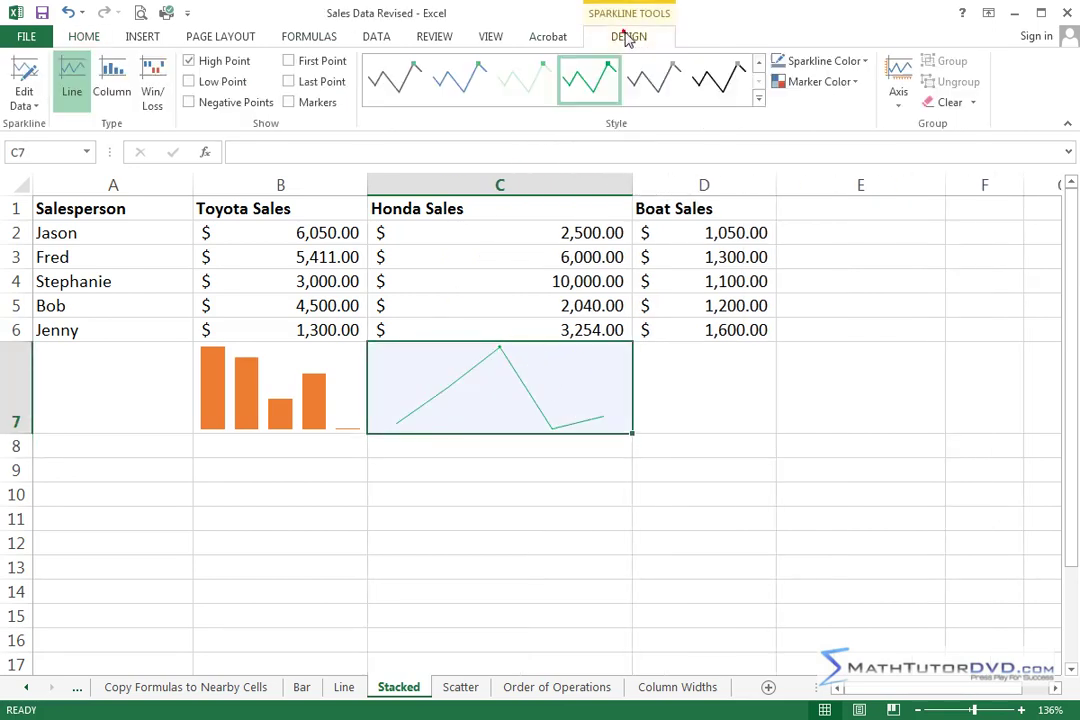
pyautogui.click(289, 62)
pyautogui.click(189, 82)
pyautogui.click(189, 103)
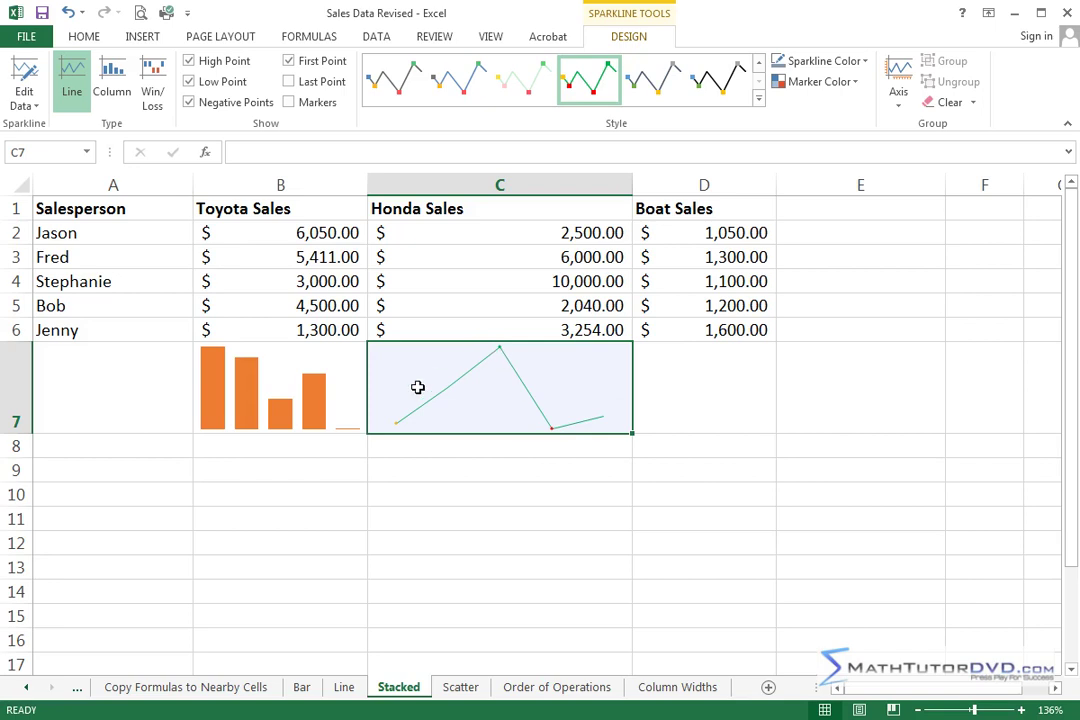
# Turn off the first, negative, low and high point markers on the line sparkline in C7.
pyautogui.click(288, 61)
pyautogui.click(189, 103)
pyautogui.click(189, 82)
pyautogui.click(189, 61)
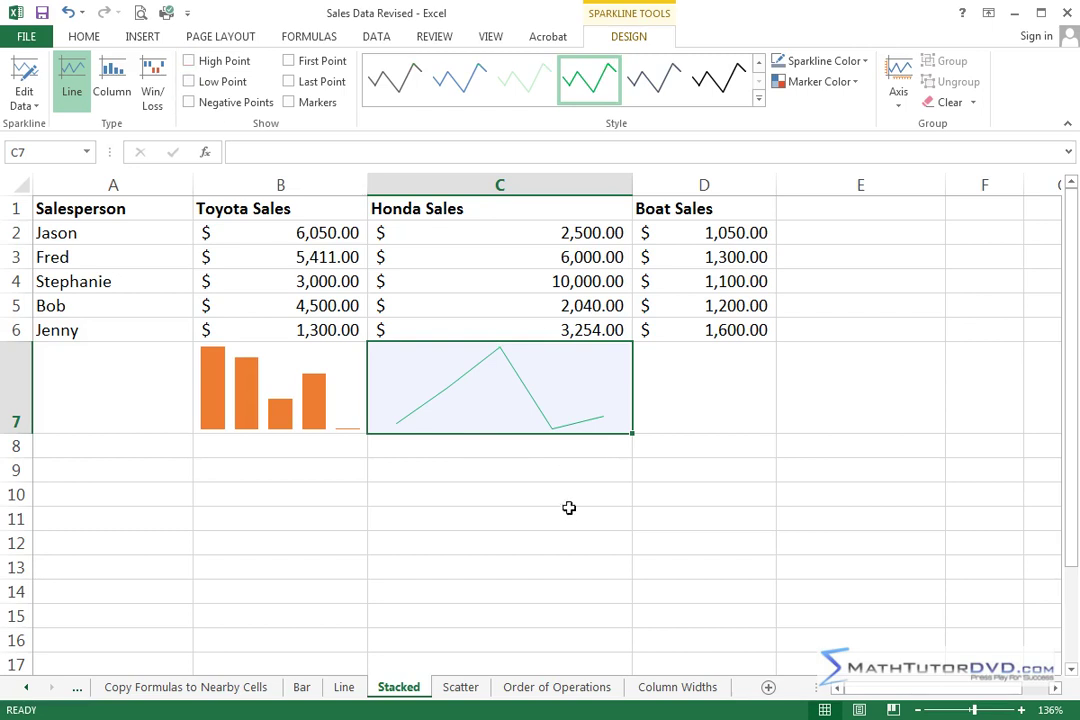
# Reduce the height of row 7 and narrow column C to a moderate size.
pyautogui.moveTo(19, 433); pyautogui.dragTo(20, 397)
pyautogui.click(487, 507)
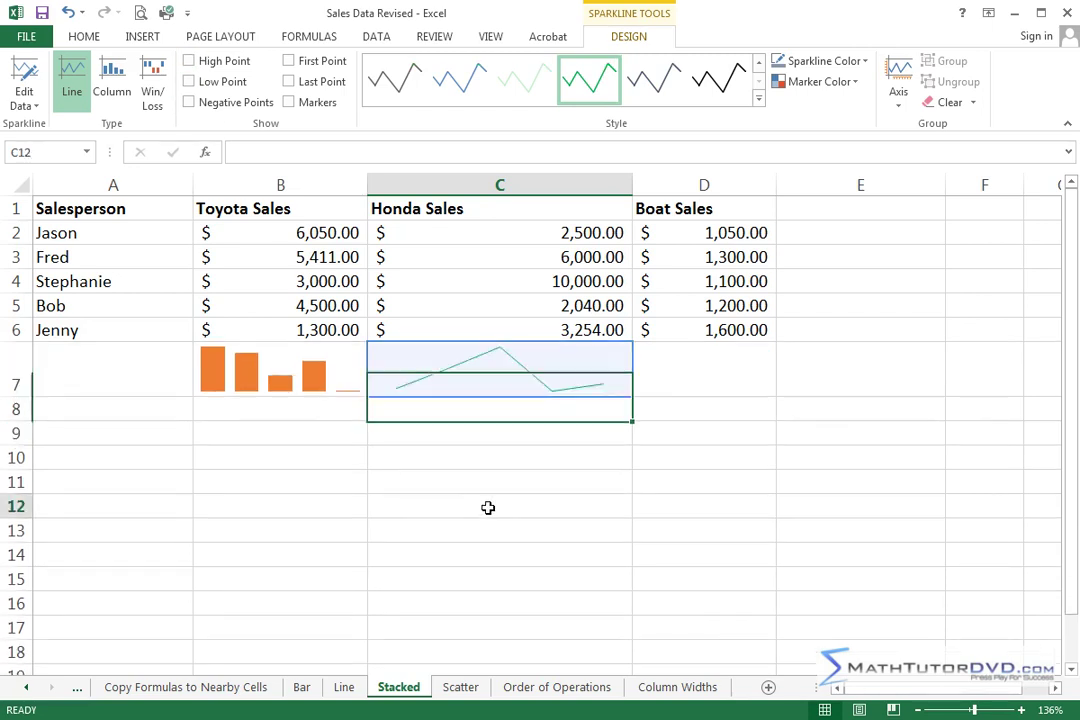
pyautogui.click(868, 232)
pyautogui.moveTo(631, 185); pyautogui.dragTo(531, 185)
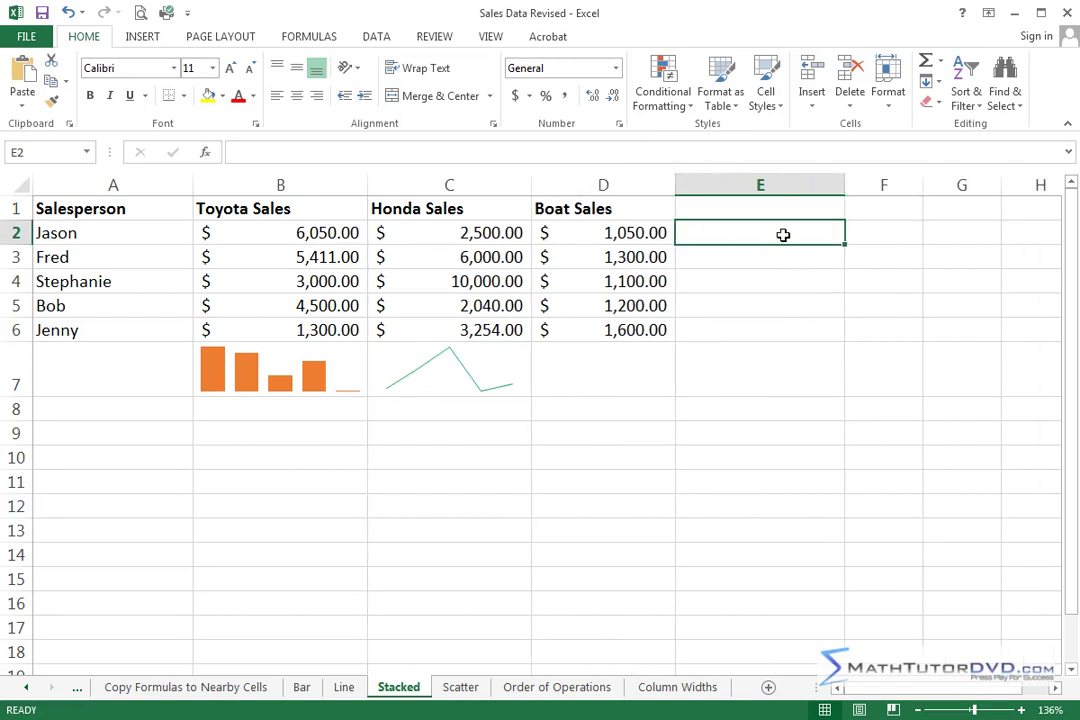
# Insert a column sparkline in cell E2 from the first salesperson's sales in B2:D2.
pyautogui.click(145, 37)
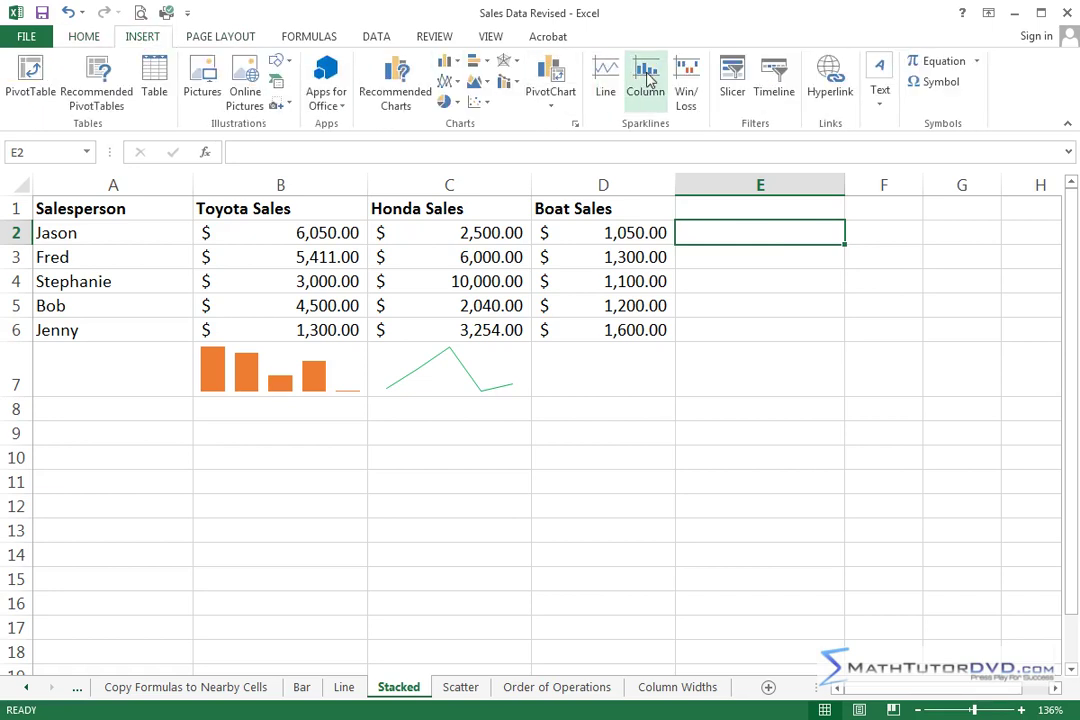
pyautogui.click(647, 82)
pyautogui.moveTo(296, 232); pyautogui.dragTo(612, 228)
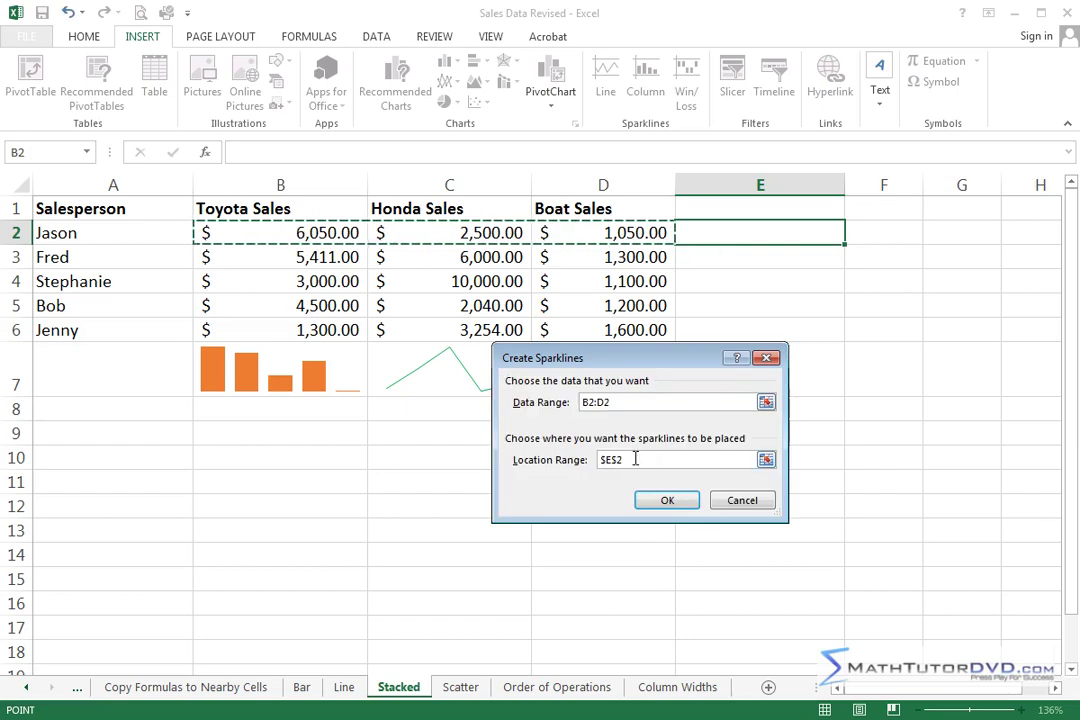
pyautogui.click(670, 502)
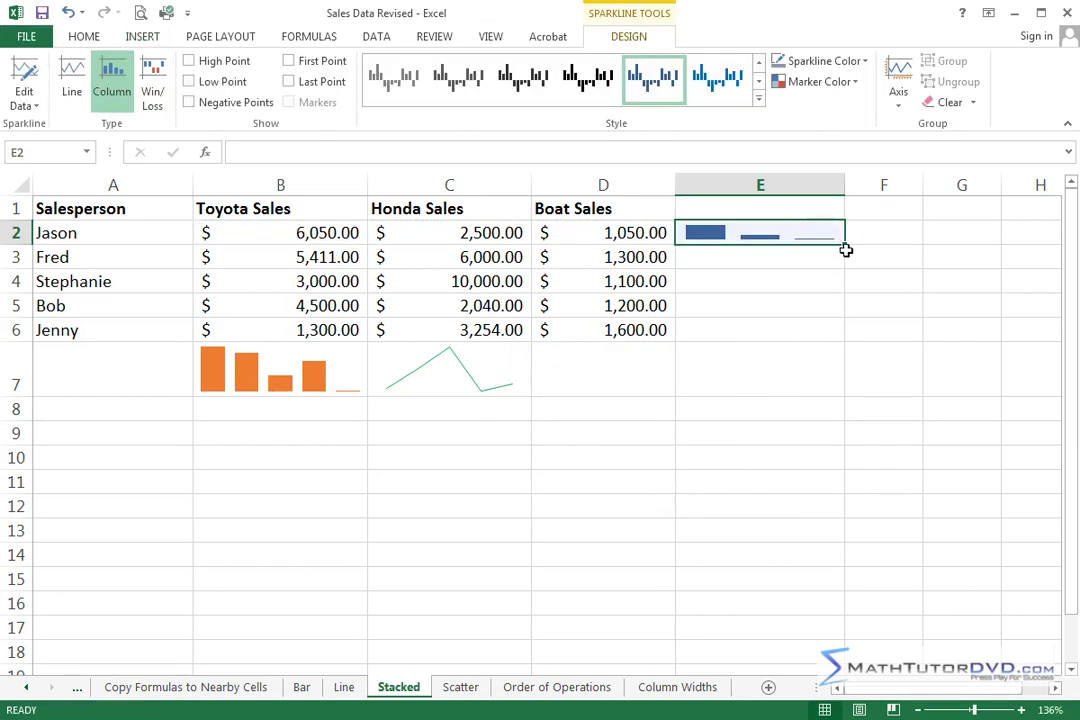
# Fill the E2 sparkline down through E6 and make rows 2 to 6 taller to enlarge the sparklines.
pyautogui.moveTo(845, 245); pyautogui.dragTo(837, 338)
pyautogui.click(788, 424)
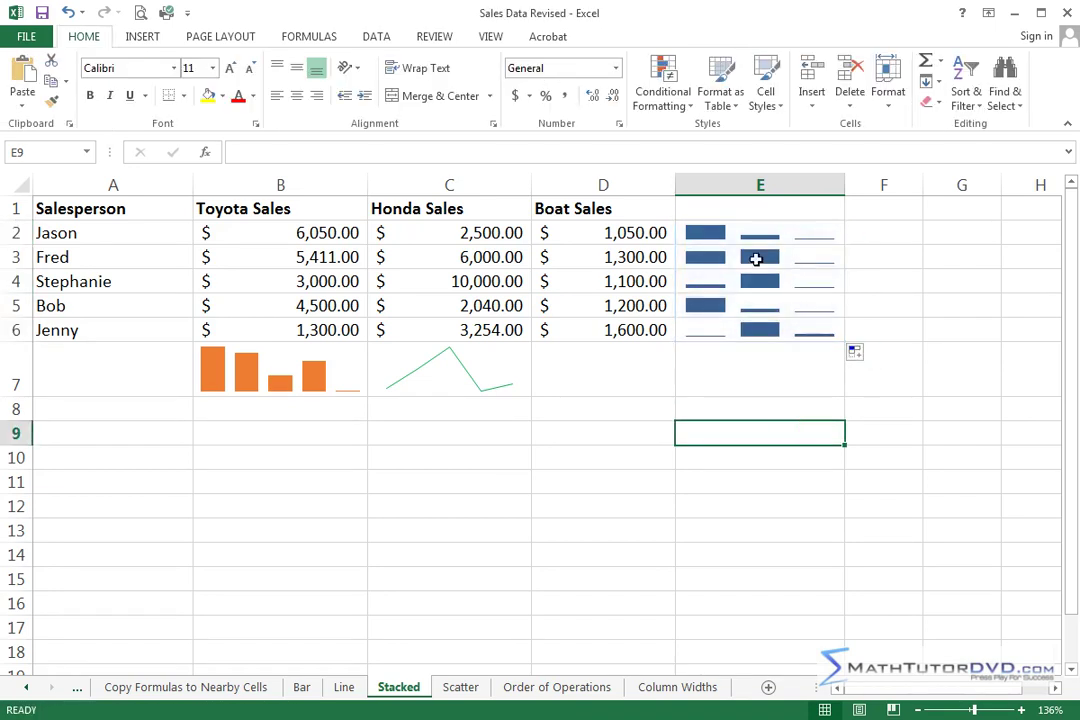
pyautogui.moveTo(7, 243); pyautogui.dragTo(19, 507)
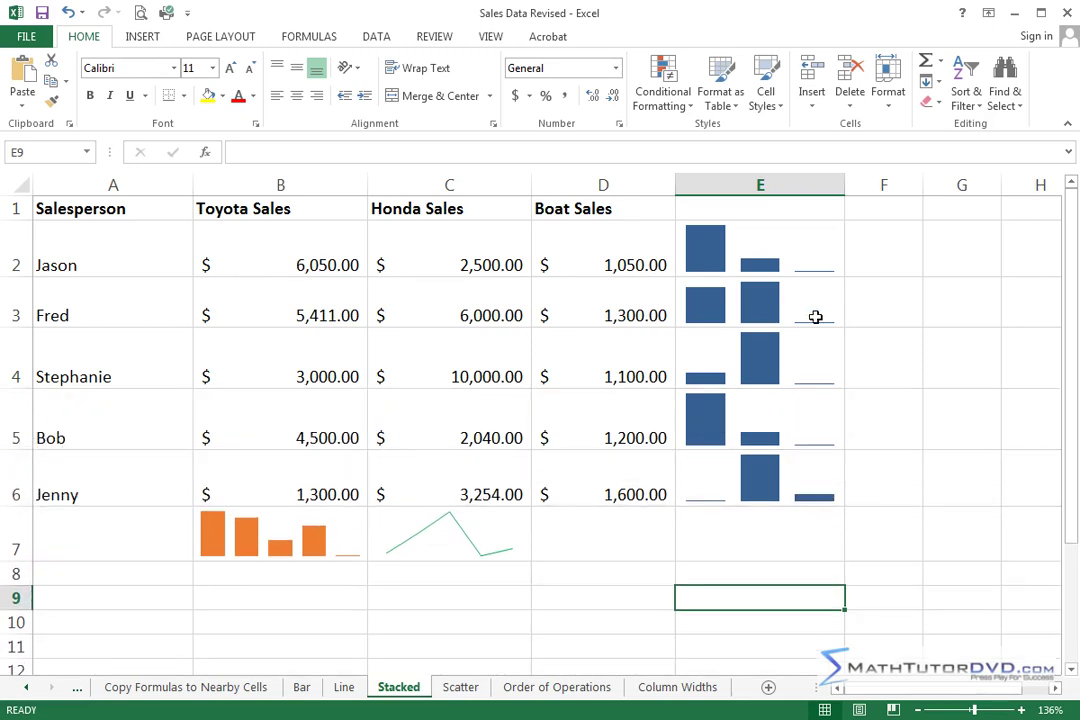
# Switch to the Bar sheet and examine the positive and negative Yearly Sales values in E7:E10.
pyautogui.click(80, 357)
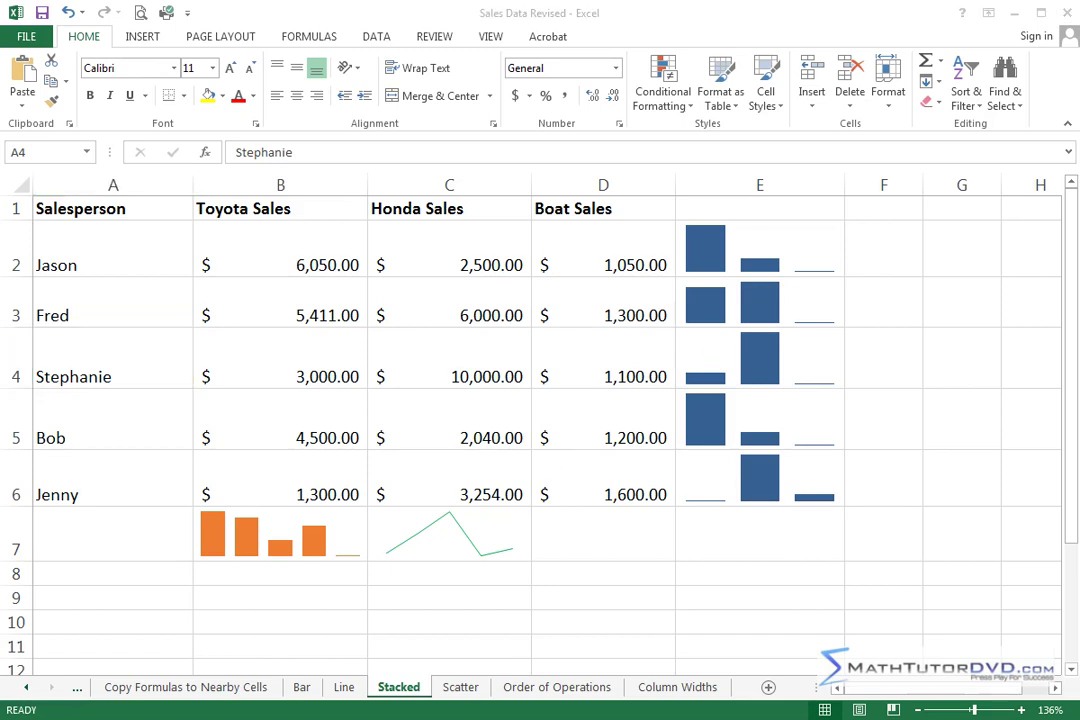
pyautogui.click(300, 688)
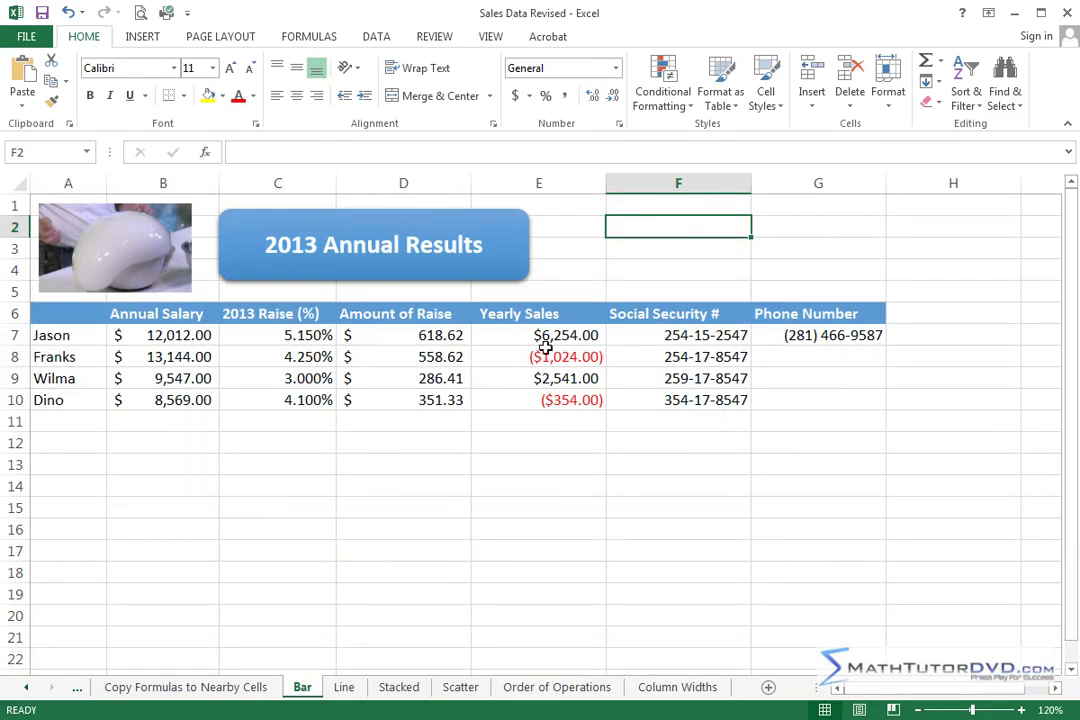
pyautogui.moveTo(579, 336); pyautogui.dragTo(587, 406)
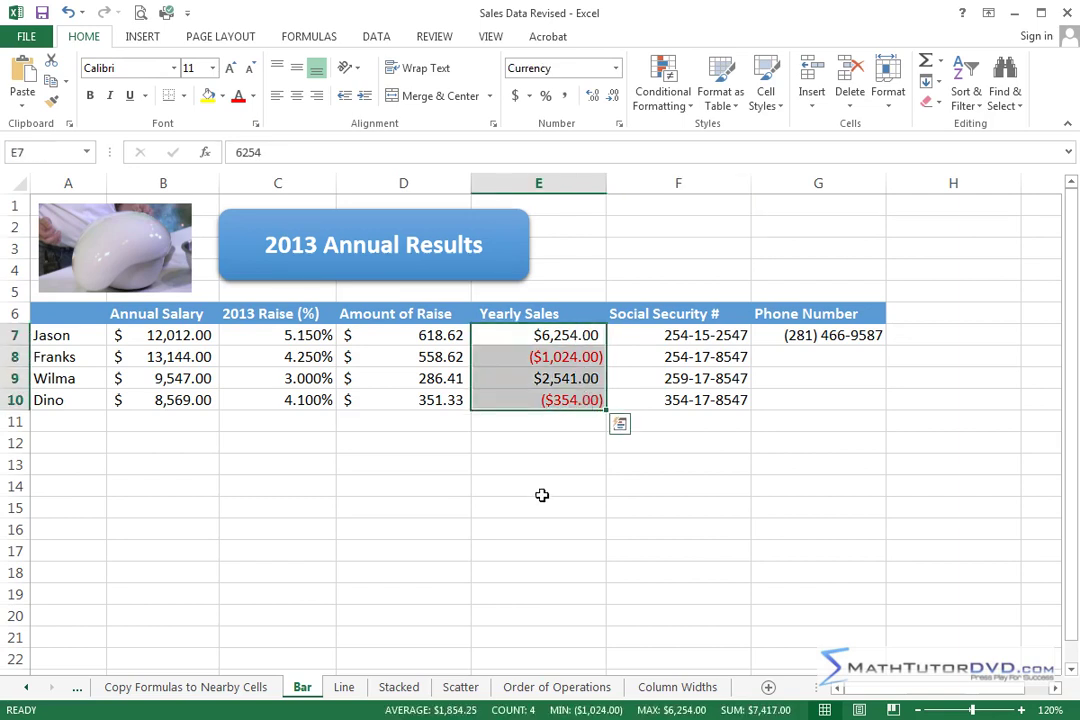
pyautogui.click(561, 418)
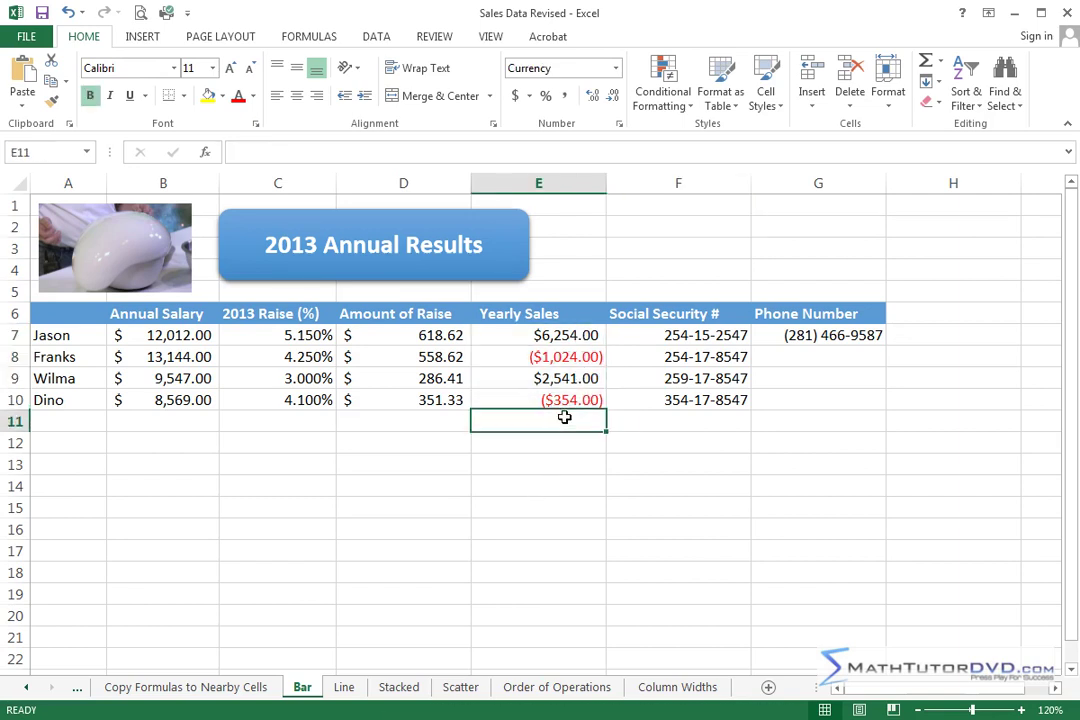
pyautogui.click(688, 179)
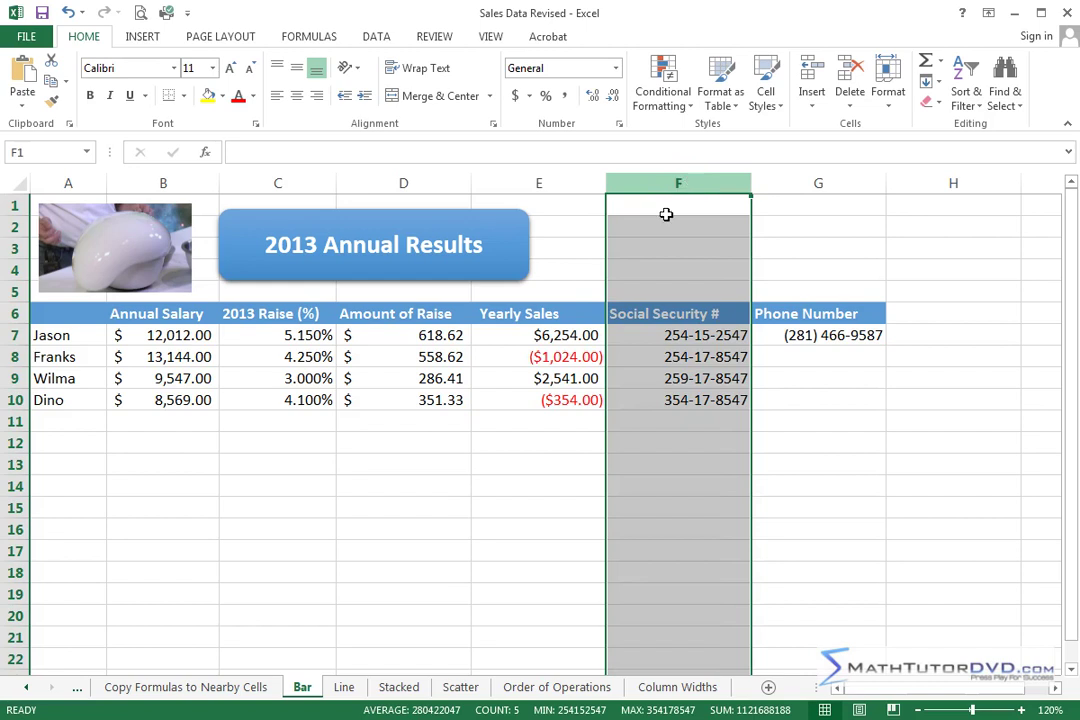
pyautogui.click(554, 439)
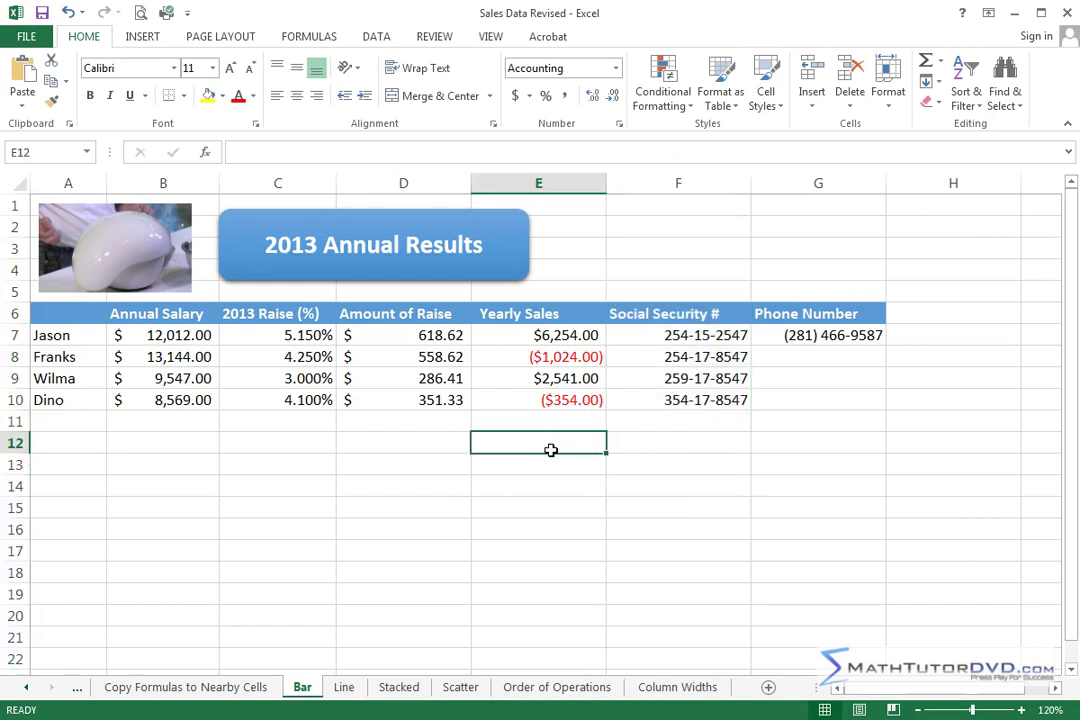
# Insert a Win/Loss sparkline in cell E11 from the Yearly Sales in E7:E10 and make row 11 taller.
pyautogui.click(548, 423)
pyautogui.click(142, 36)
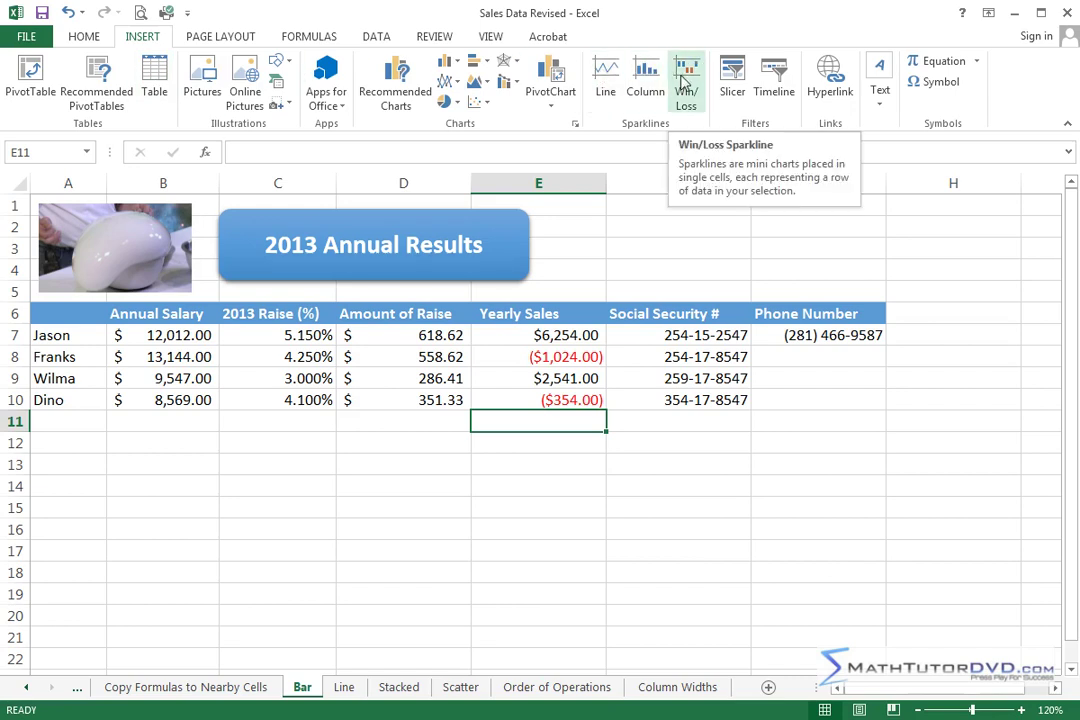
pyautogui.click(686, 90)
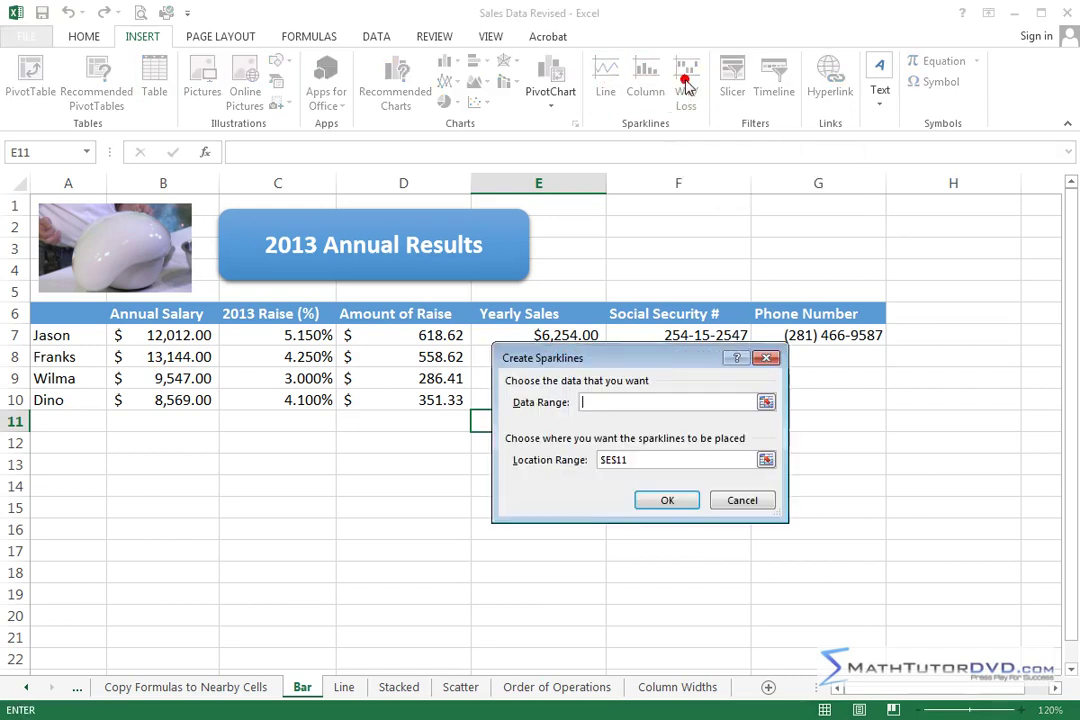
pyautogui.click(766, 400)
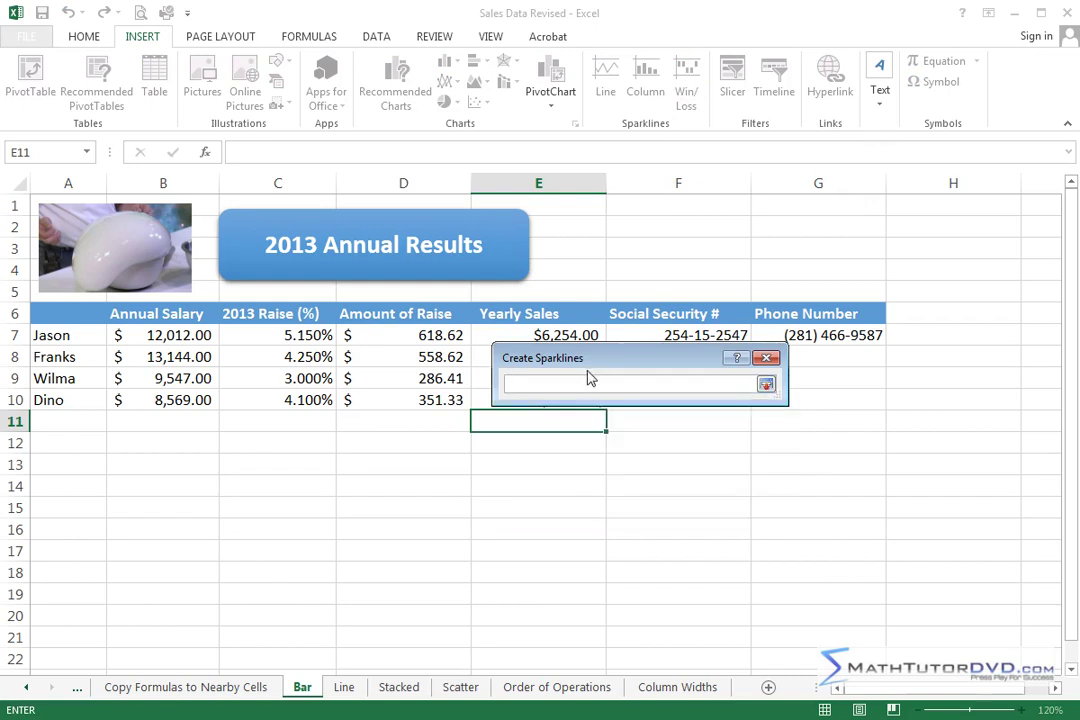
pyautogui.moveTo(558, 336); pyautogui.dragTo(571, 400)
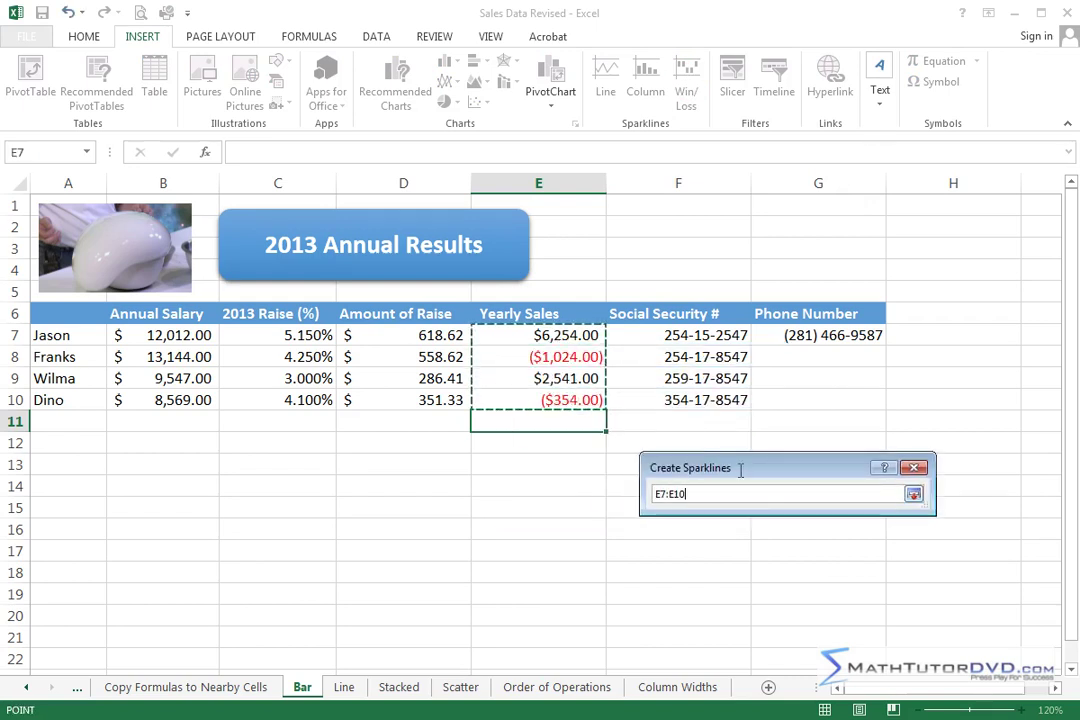
pyautogui.click(912, 426)
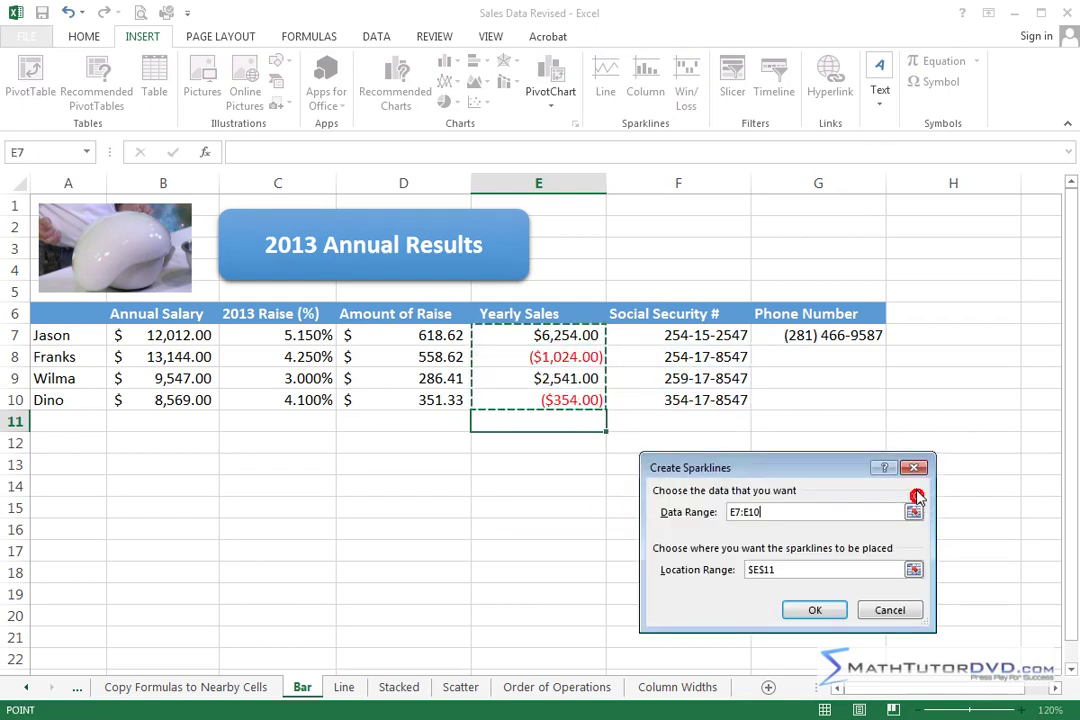
pyautogui.click(820, 609)
pyautogui.moveTo(17, 432); pyautogui.dragTo(17, 457)
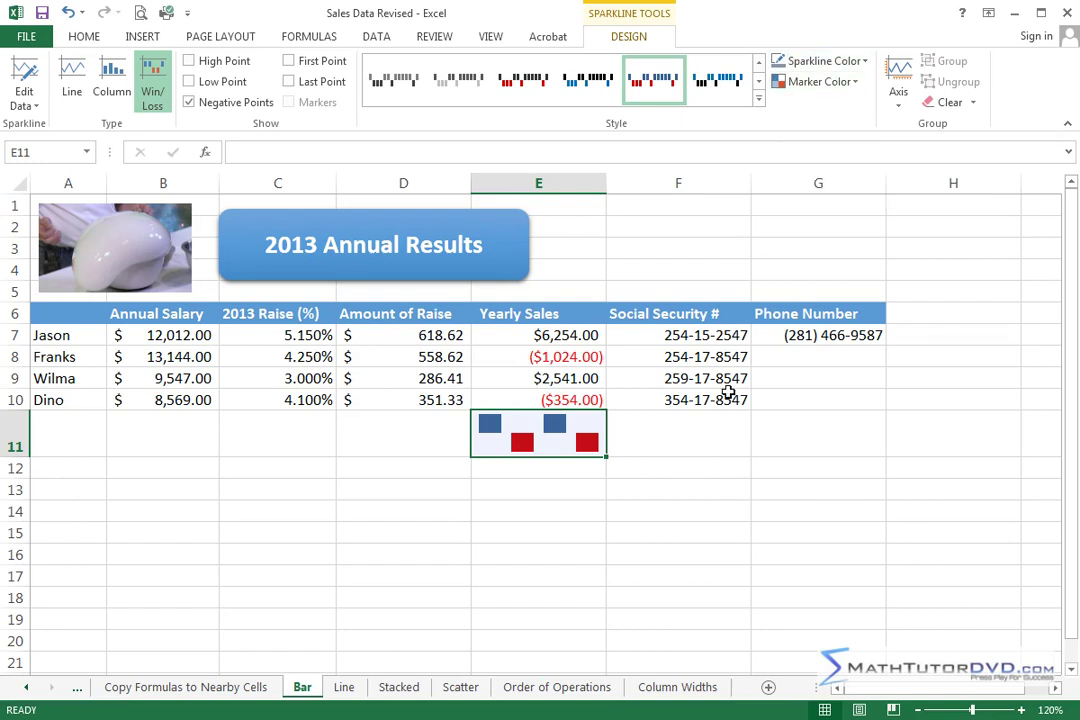
# Try the Column and Line types on the E11 sparkline and return it to Win/Loss.
pyautogui.click(685, 450)
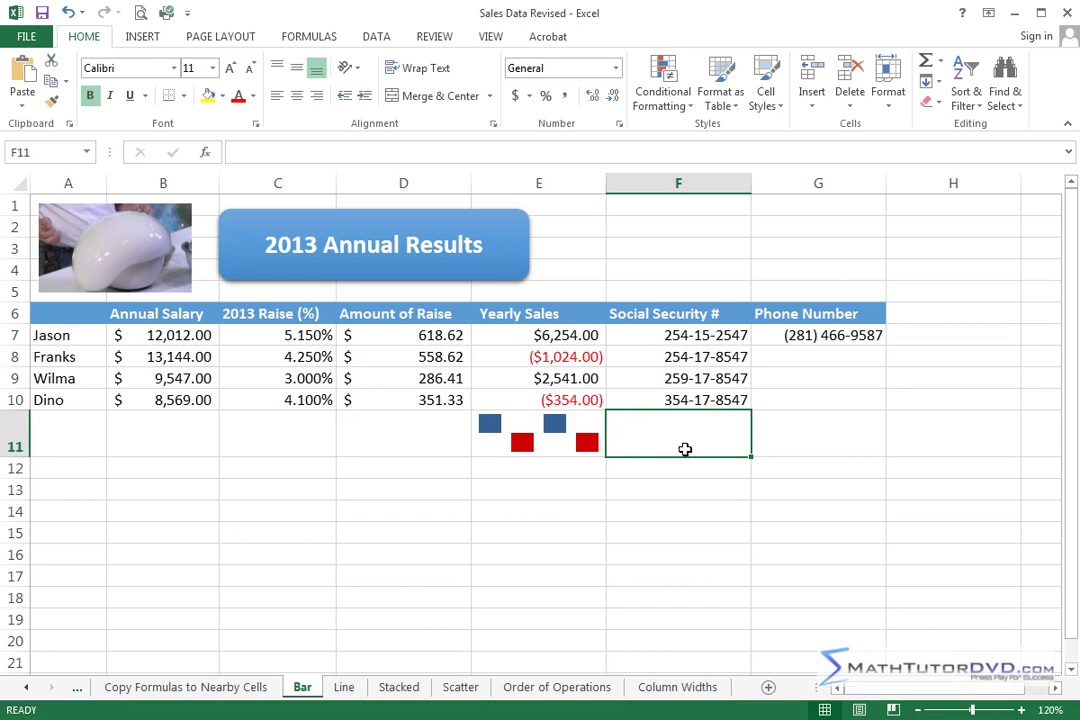
pyautogui.click(564, 432)
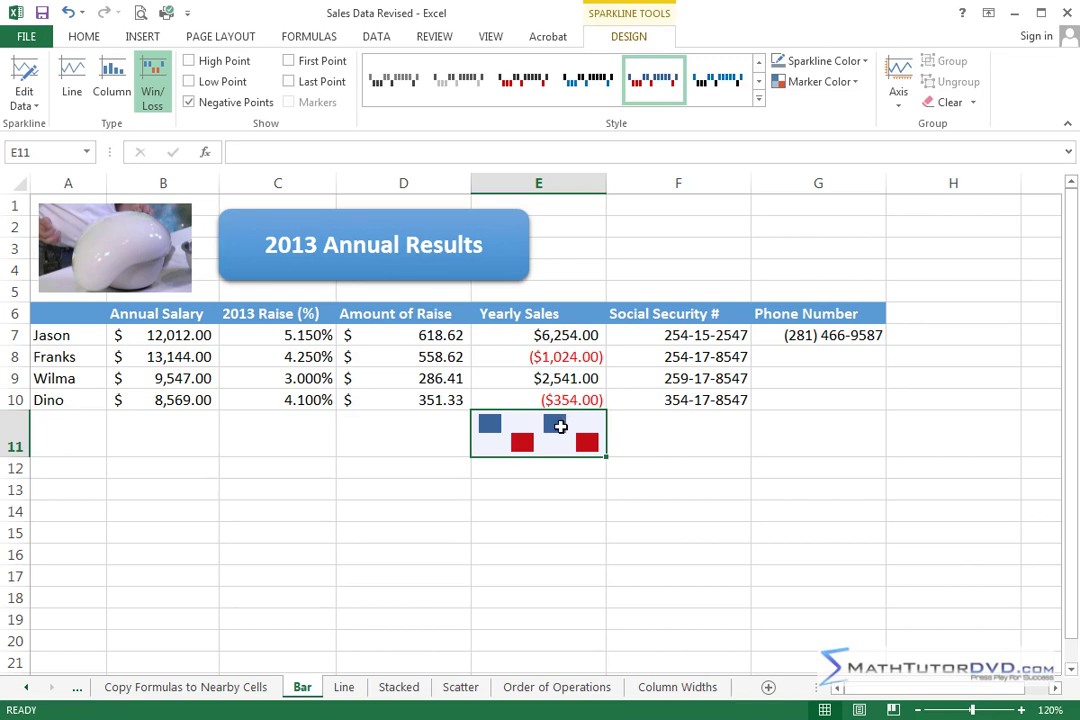
pyautogui.click(109, 72)
pyautogui.click(84, 74)
pyautogui.click(111, 75)
pyautogui.click(152, 76)
pyautogui.click(563, 467)
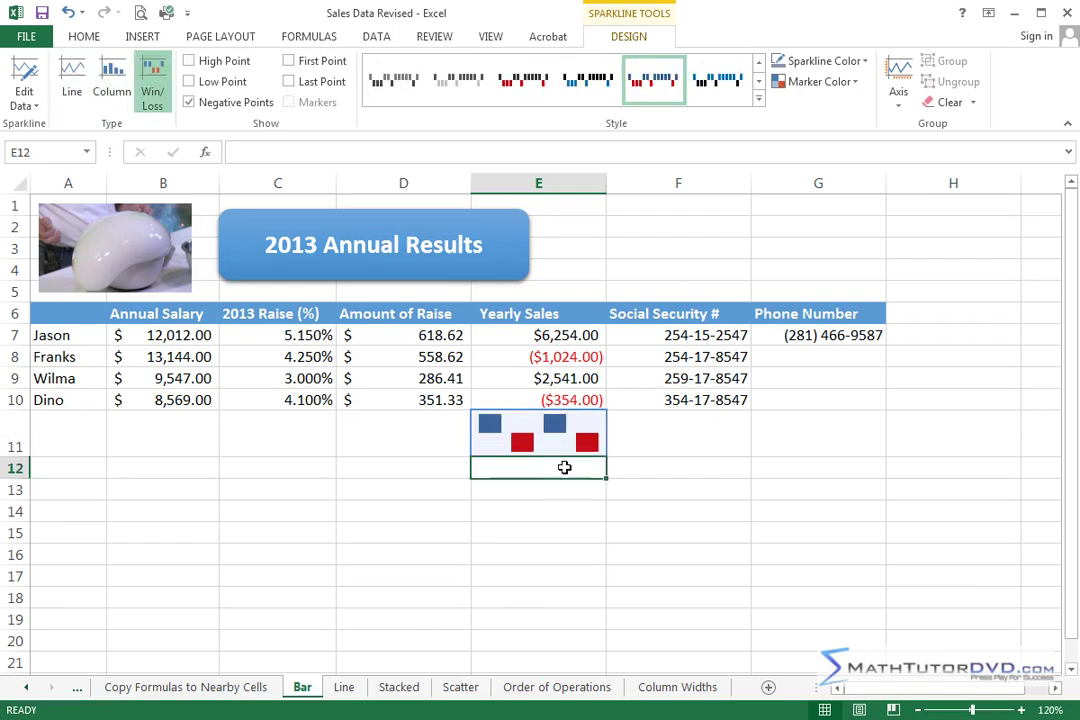